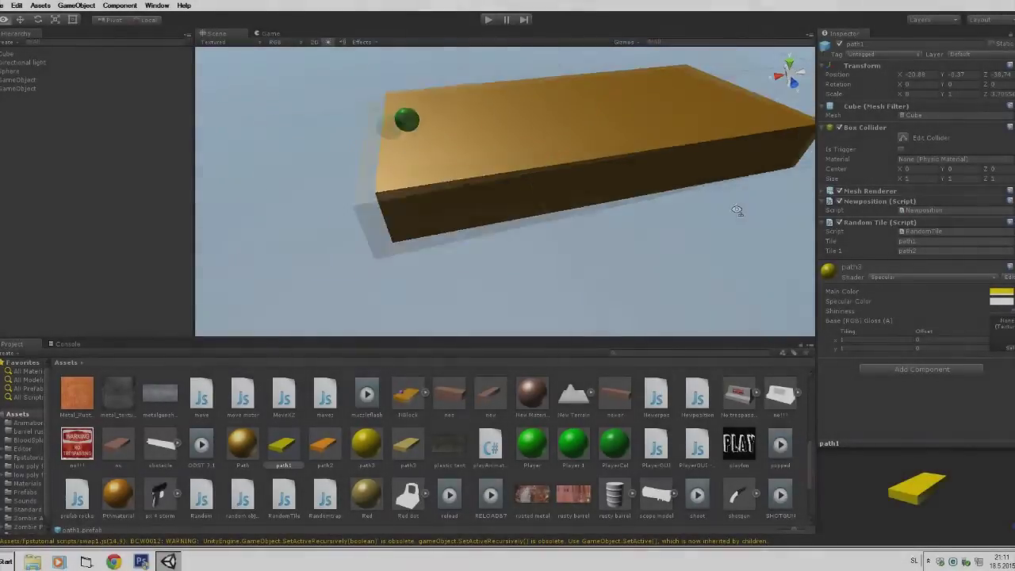
Remove the Random Tile script component from the Cube platform.
{"action": "left_click", "coordinate": [658, 204]}
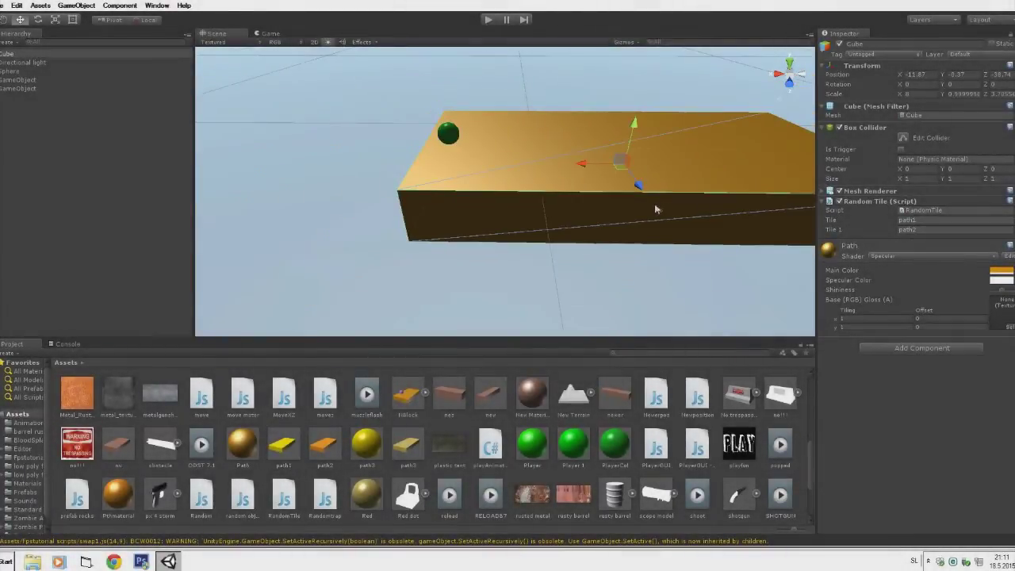
{"action": "left_click", "coordinate": [1010, 201]}
{"action": "left_click", "coordinate": [896, 222]}
{"action": "left_click_drag", "start_coordinate": [793, 206], "coordinate": [683, 228], "text": "alt"}
{"action": "scroll", "coordinate": [764, 215], "scroll_direction": "up", "scroll_amount": 5}
{"action": "scroll", "coordinate": [705, 233], "scroll_direction": "up", "scroll_amount": 5}
{"action": "scroll", "coordinate": [710, 236], "scroll_direction": "down", "scroll_amount": 5}
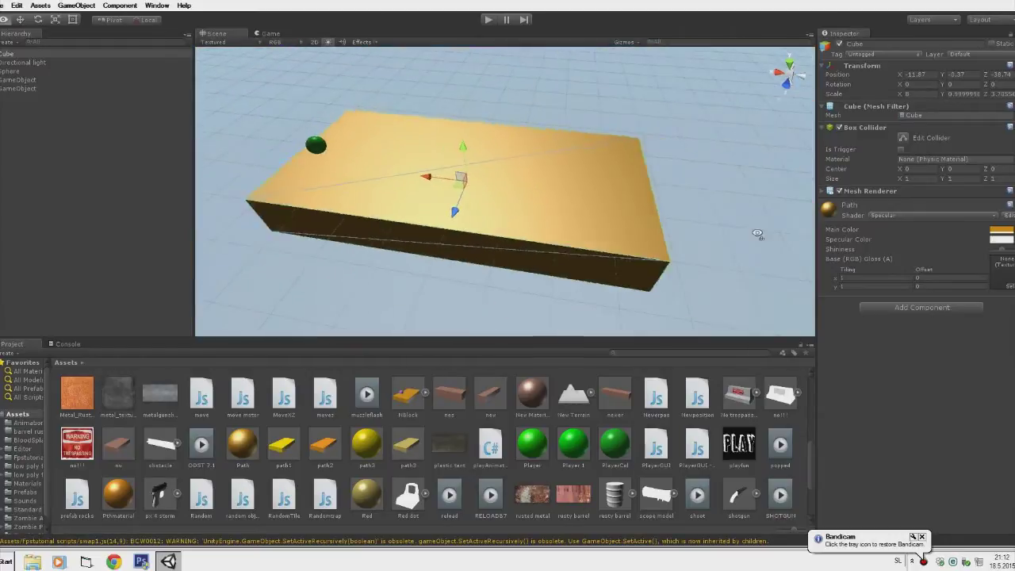
{"action": "scroll", "coordinate": [760, 233], "scroll_direction": "down", "scroll_amount": 3}
{"action": "scroll", "coordinate": [760, 233], "scroll_direction": "up", "scroll_amount": 5}
{"action": "scroll", "coordinate": [760, 234], "scroll_direction": "up", "scroll_amount": 2}
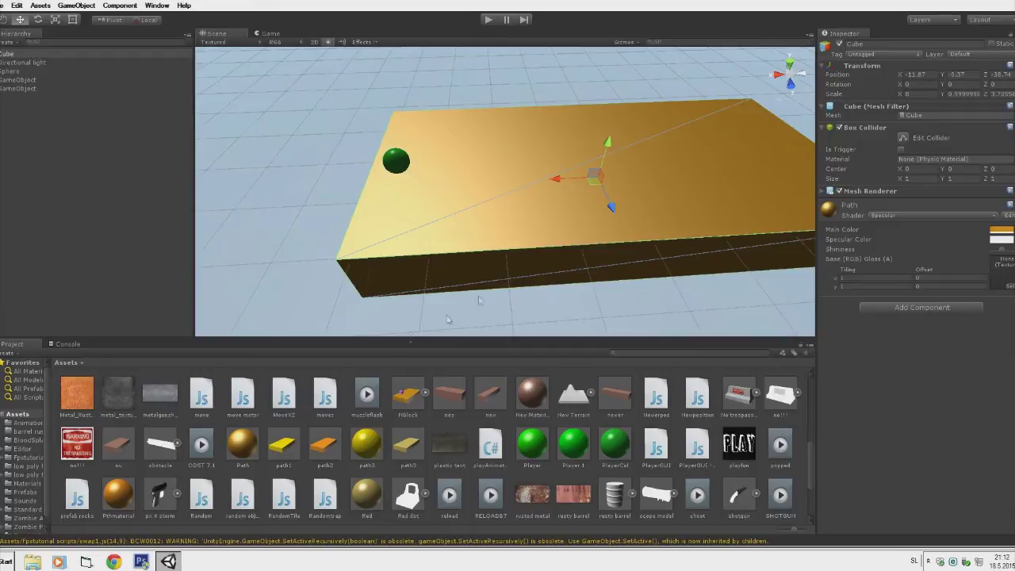
Duplicate the Cube and move the copy along the X axis to about -20.4, just beyond the original platform.
{"action": "left_click", "coordinate": [10, 53]}
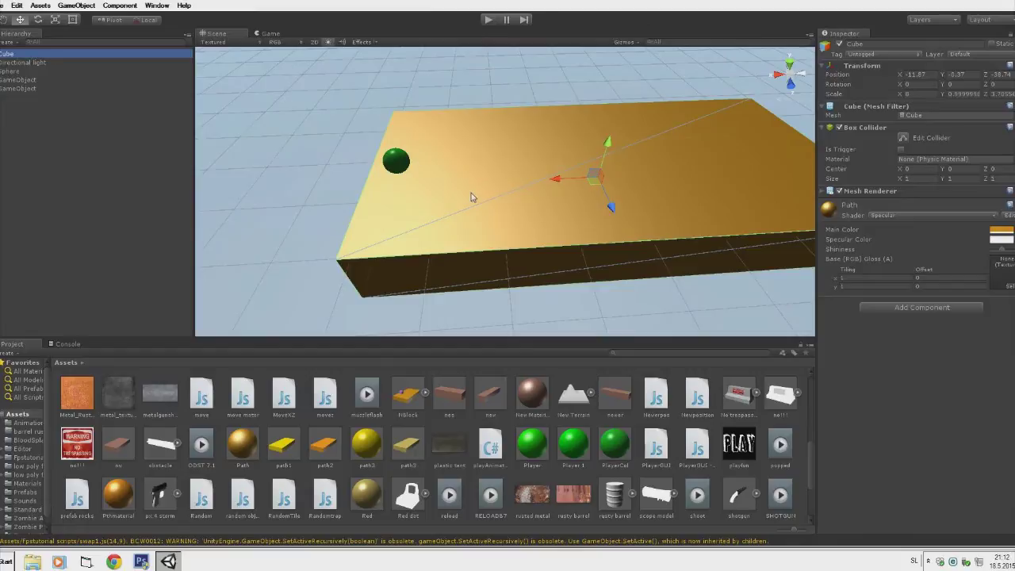
{"action": "right_click", "coordinate": [38, 58]}
{"action": "left_click", "coordinate": [63, 93]}
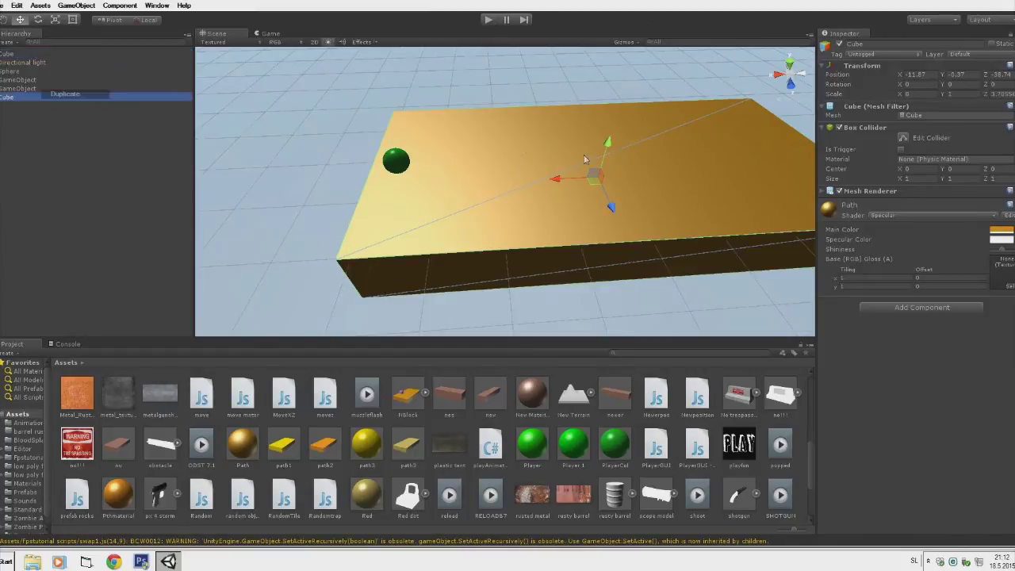
{"action": "left_click_drag", "start_coordinate": [558, 178], "coordinate": [932, 194]}
{"action": "left_click_drag", "start_coordinate": [734, 192], "coordinate": [756, 160], "text": "alt"}
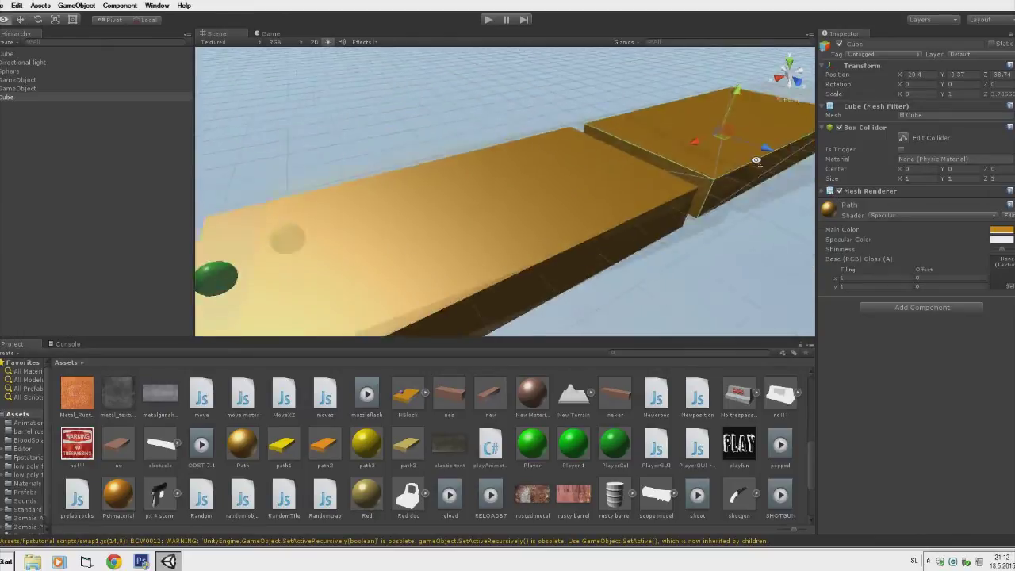
{"action": "key", "text": "f"}
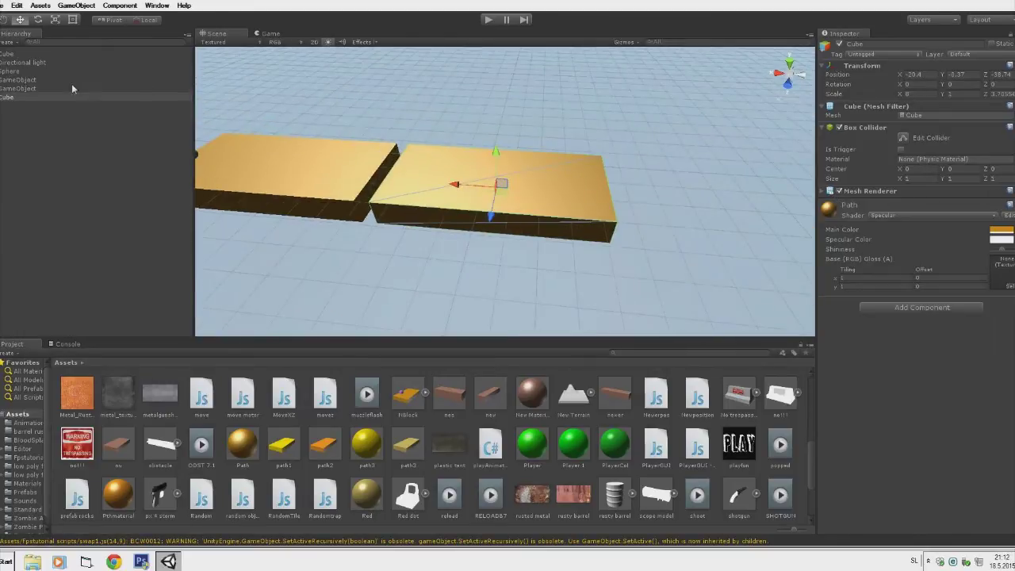
Rename the duplicated cube as Tile1.
{"action": "right_click", "coordinate": [63, 97]}
{"action": "left_click", "coordinate": [84, 127]}
{"action": "key", "text": "Return"}
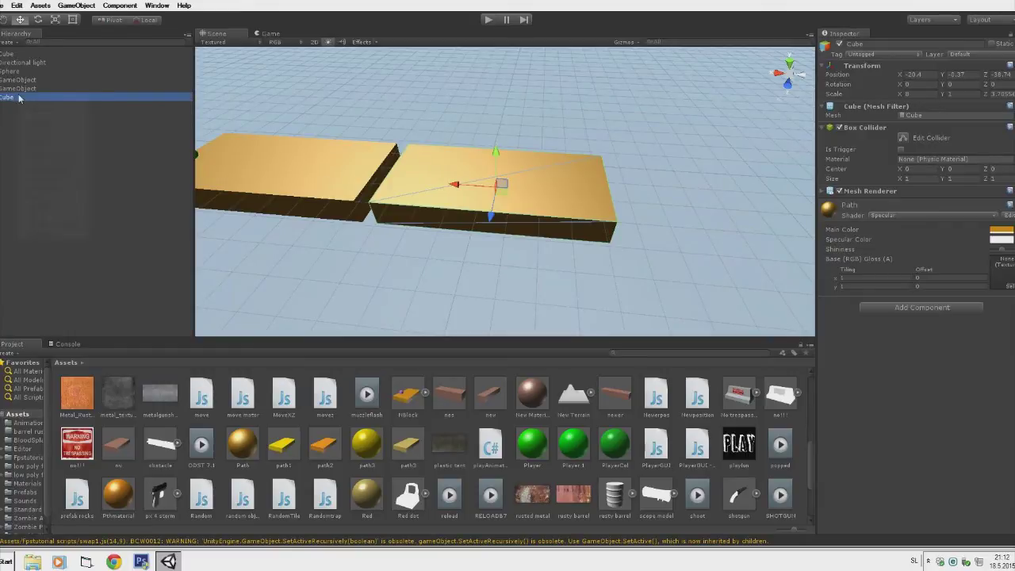
{"action": "right_click", "coordinate": [19, 97]}
{"action": "left_click", "coordinate": [52, 127]}
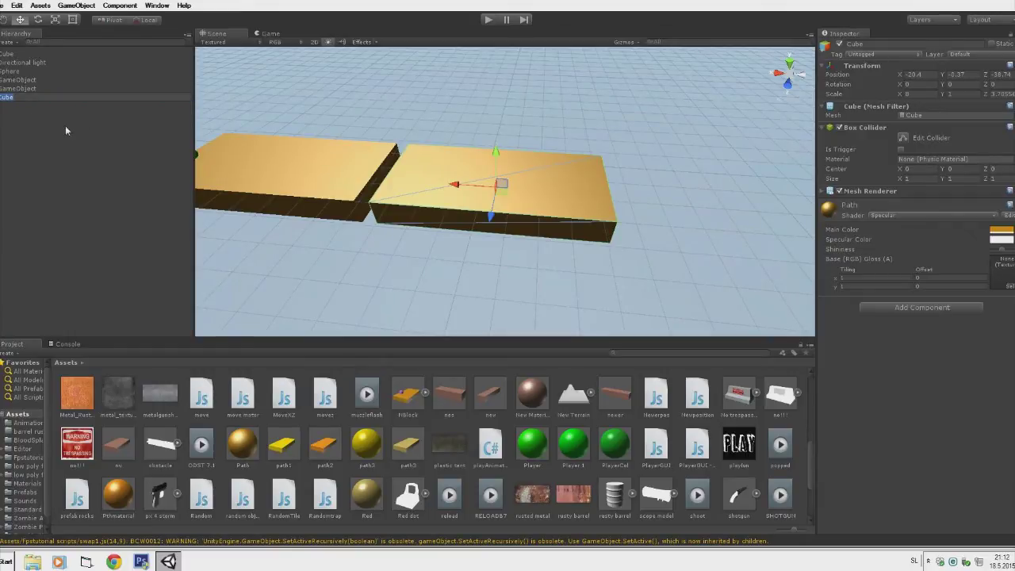
{"action": "key", "text": "BackSpace"}
{"action": "type", "text": "Tile1"}
{"action": "key", "text": "Return"}
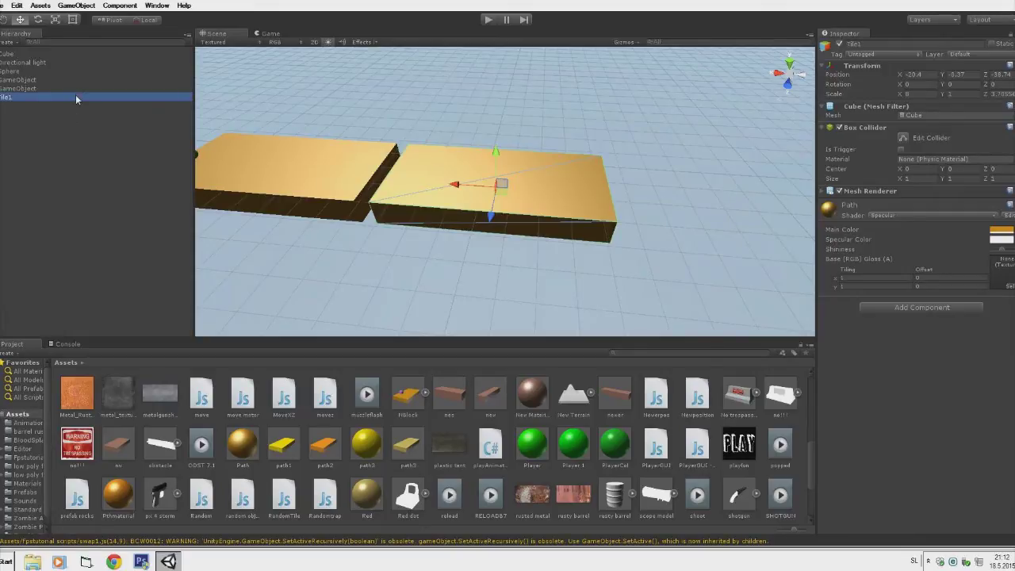
Duplicate Tile1 and rename the copy as Tile2.
{"action": "right_click", "coordinate": [76, 96]}
{"action": "left_click", "coordinate": [97, 133]}
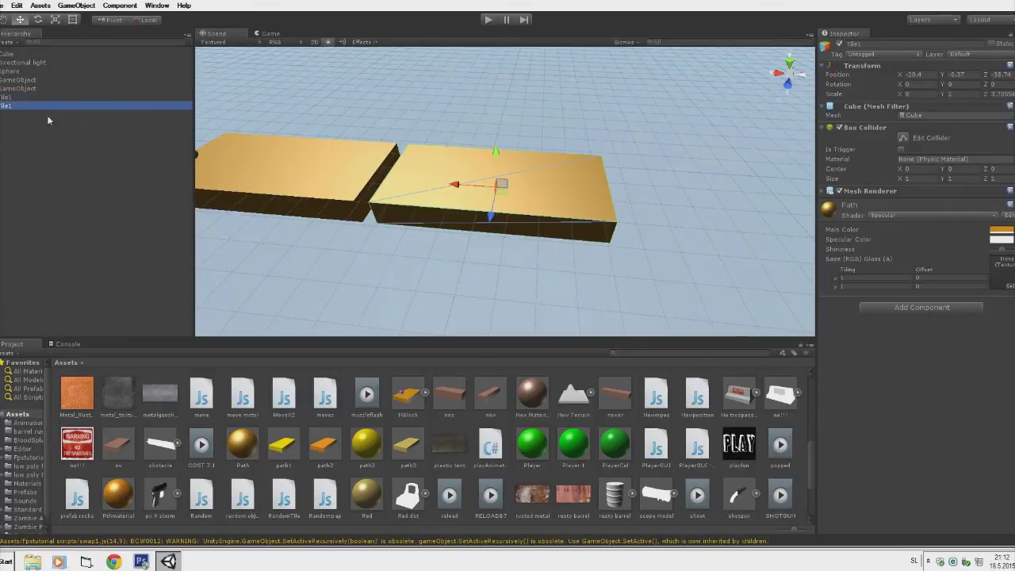
{"action": "right_click", "coordinate": [142, 104]}
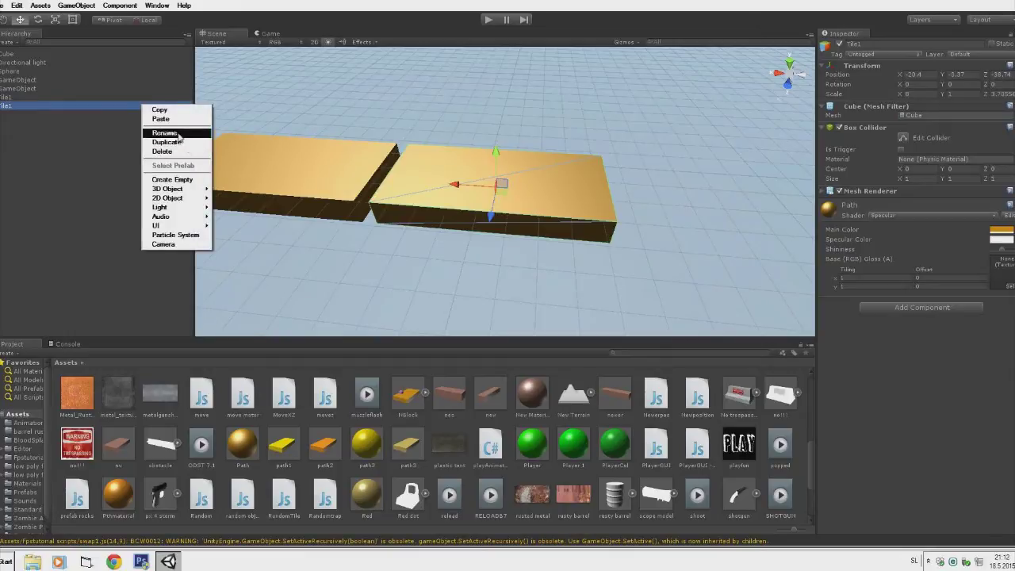
{"action": "left_click", "coordinate": [173, 131]}
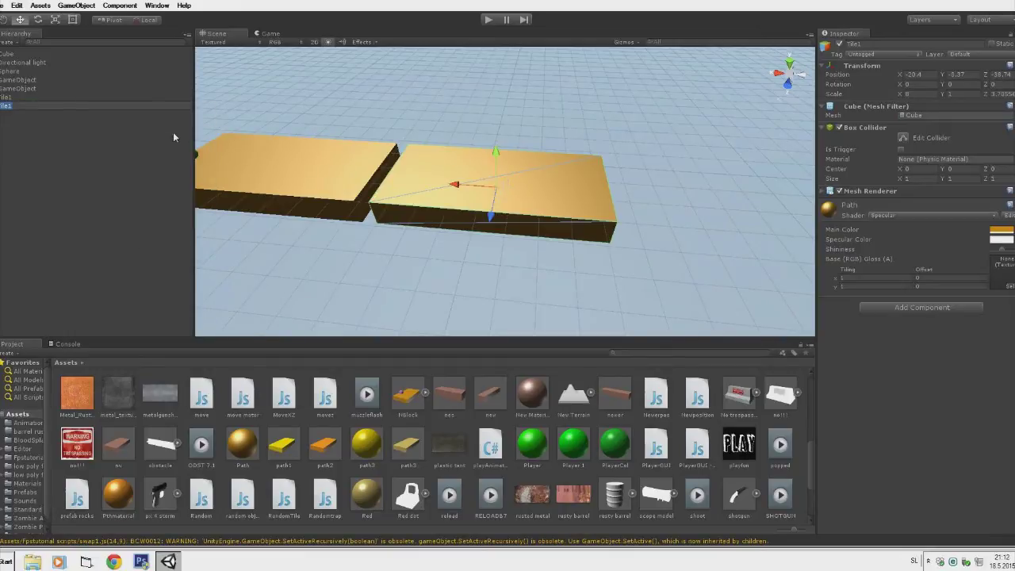
{"action": "type", "text": "Tile2"}
{"action": "key", "text": "Return"}
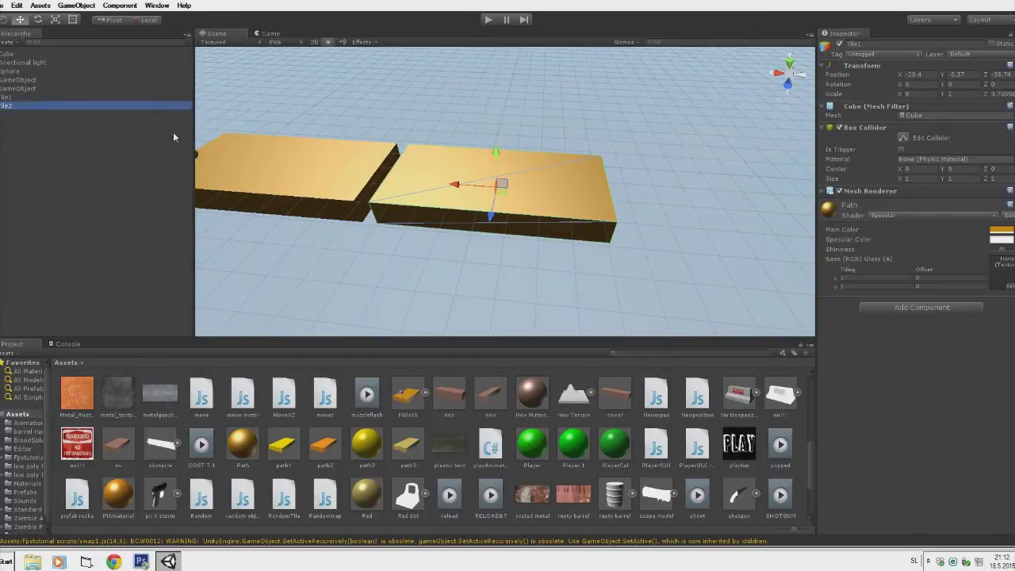
Move Tile1 along the X axis to about -28.7, so that it sits just beyond Tile2.
{"action": "left_click", "coordinate": [17, 97]}
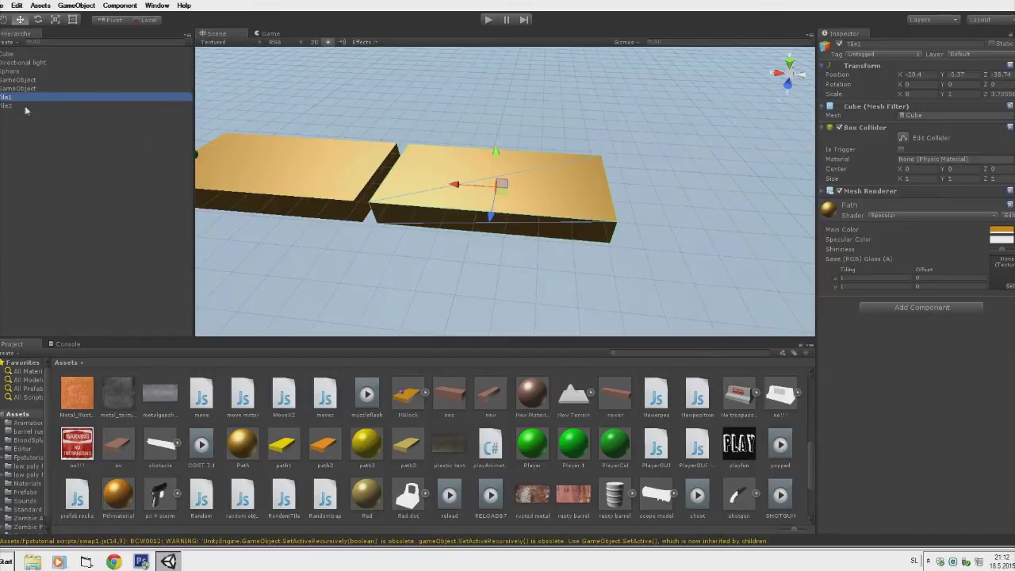
{"action": "left_click_drag", "start_coordinate": [458, 189], "coordinate": [680, 214]}
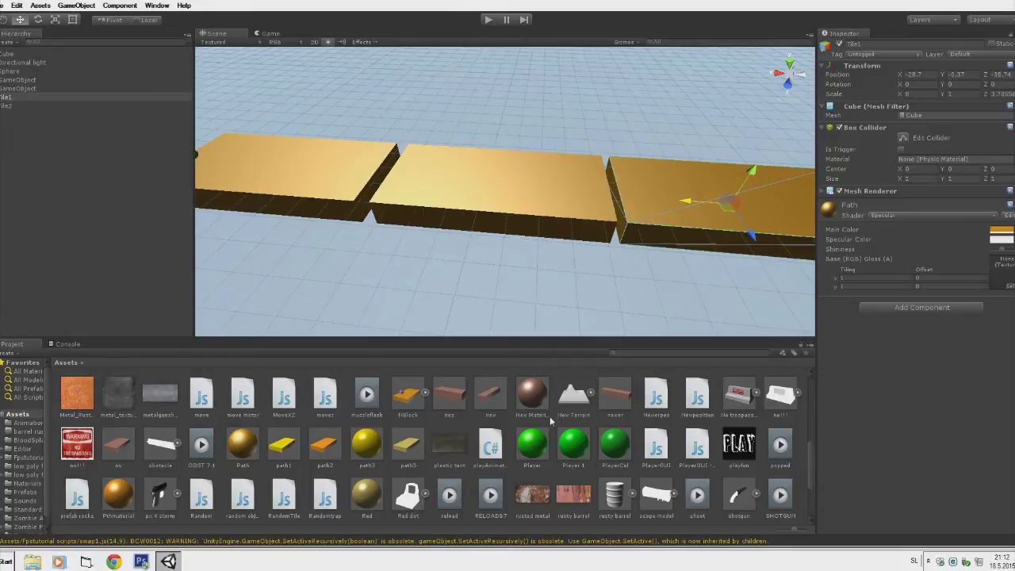
Apply the brown New Material to Tile2 and the Red material to Tile1.
{"action": "left_click_drag", "start_coordinate": [533, 400], "coordinate": [540, 224]}
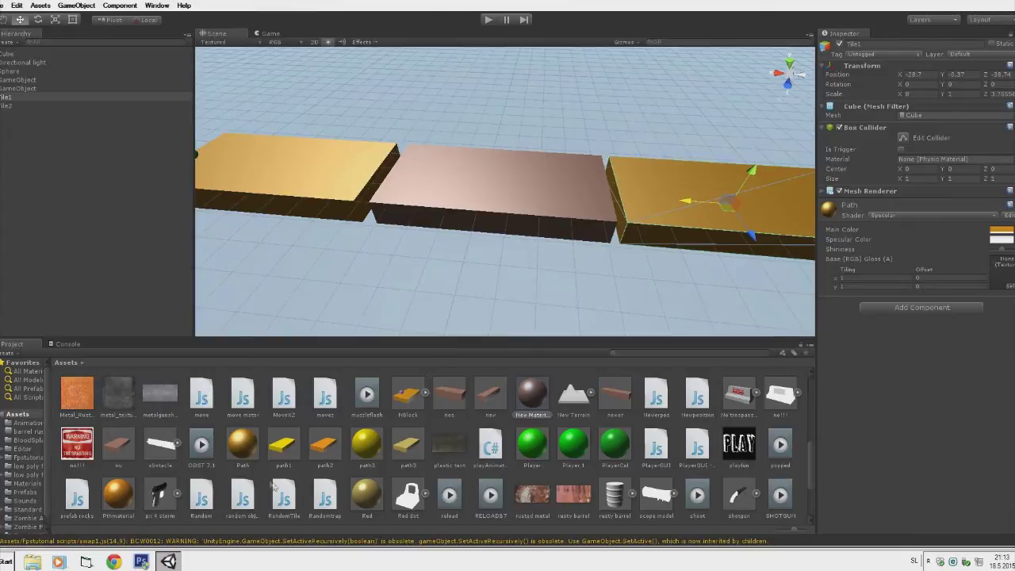
{"action": "left_click_drag", "start_coordinate": [367, 496], "coordinate": [643, 270]}
{"action": "right_click_drag", "start_coordinate": [643, 269], "coordinate": [680, 340]}
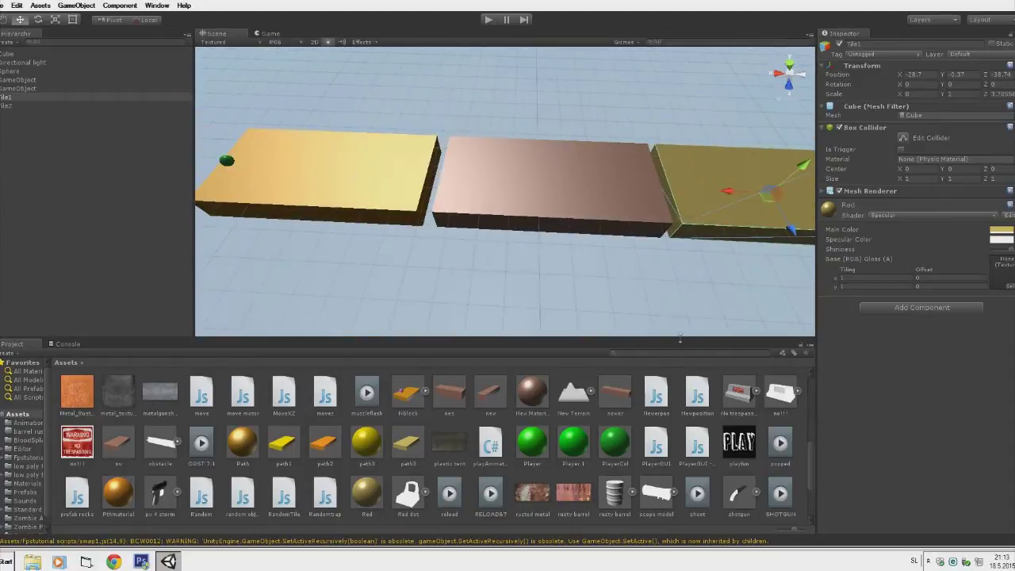
{"action": "right_click", "coordinate": [786, 370]}
{"action": "mouse_move", "coordinate": [817, 376]}
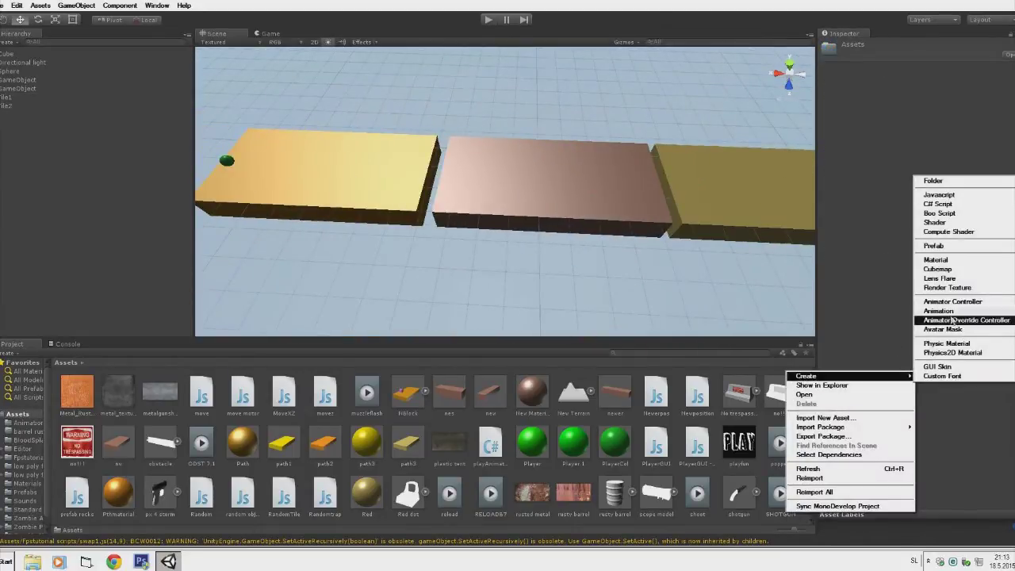
{"action": "left_click", "coordinate": [936, 260]}
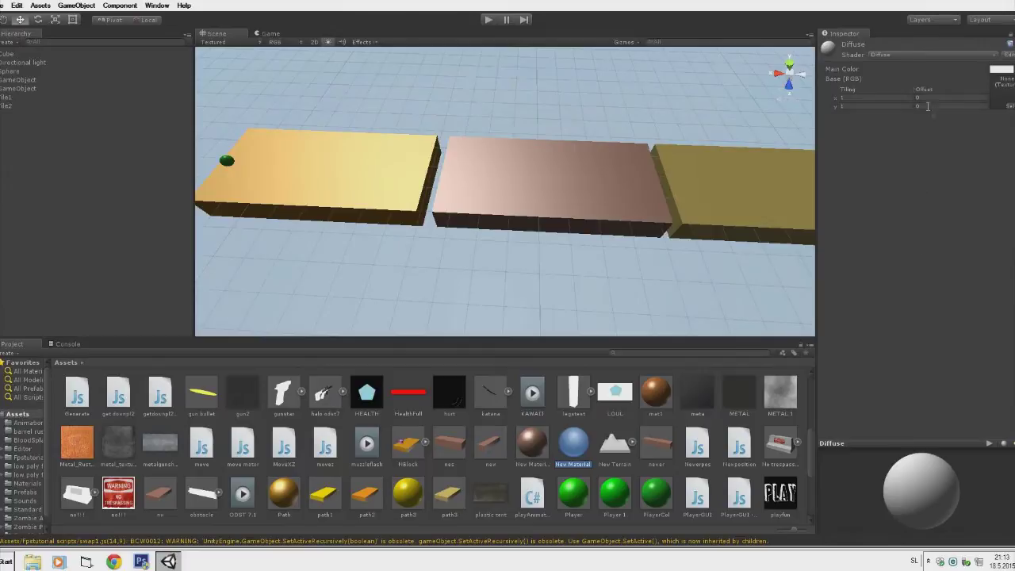
{"action": "left_click", "coordinate": [906, 55]}
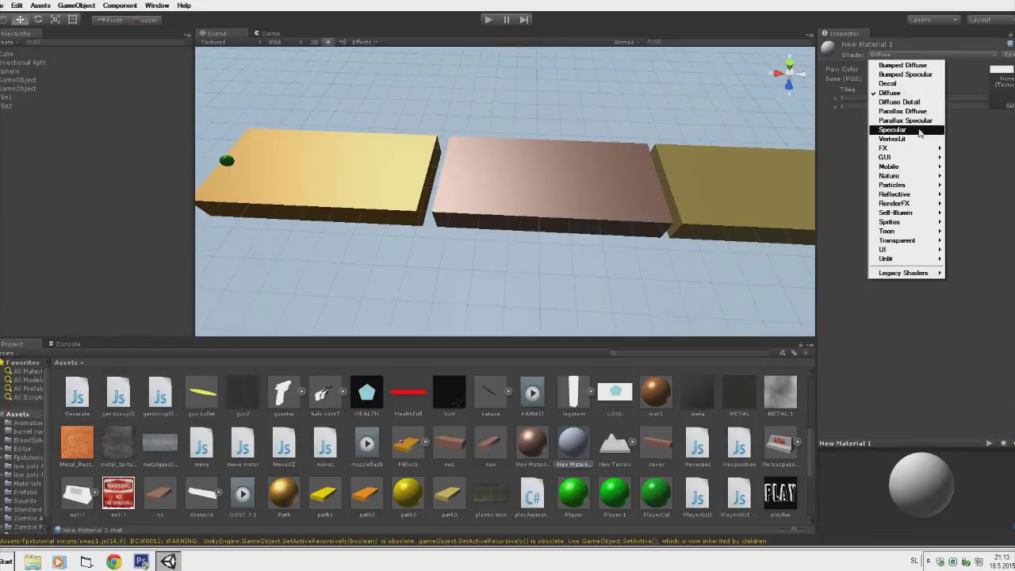
{"action": "left_click", "coordinate": [919, 130]}
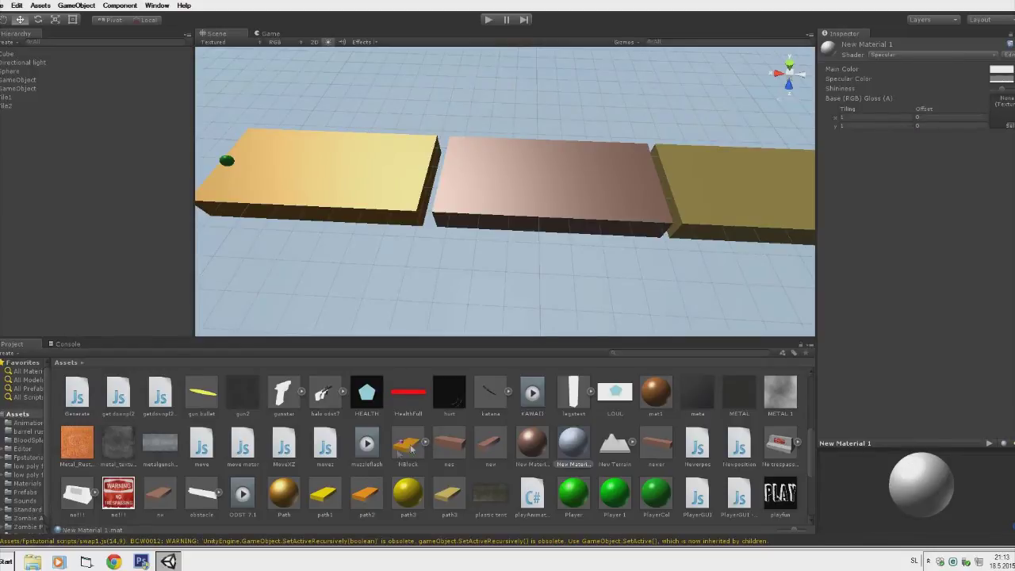
{"action": "right_click", "coordinate": [583, 460]}
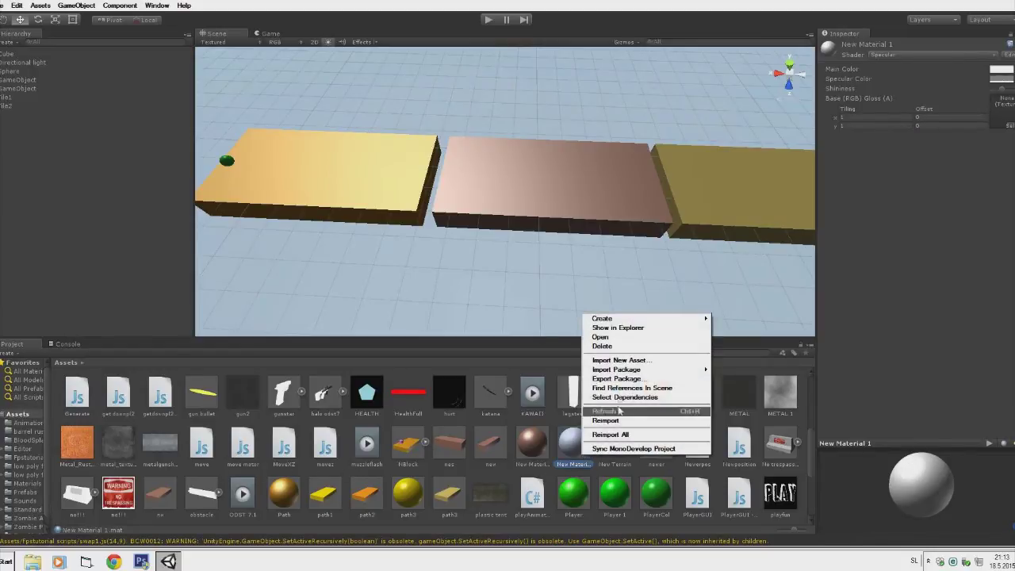
{"action": "left_click", "coordinate": [620, 349]}
{"action": "left_click", "coordinate": [520, 294]}
Create an empty prefab named tile in the Assets folder.
{"action": "left_click_drag", "start_coordinate": [516, 304], "coordinate": [593, 293], "text": "alt"}
{"action": "right_click", "coordinate": [754, 373]}
{"action": "mouse_move", "coordinate": [771, 379]}
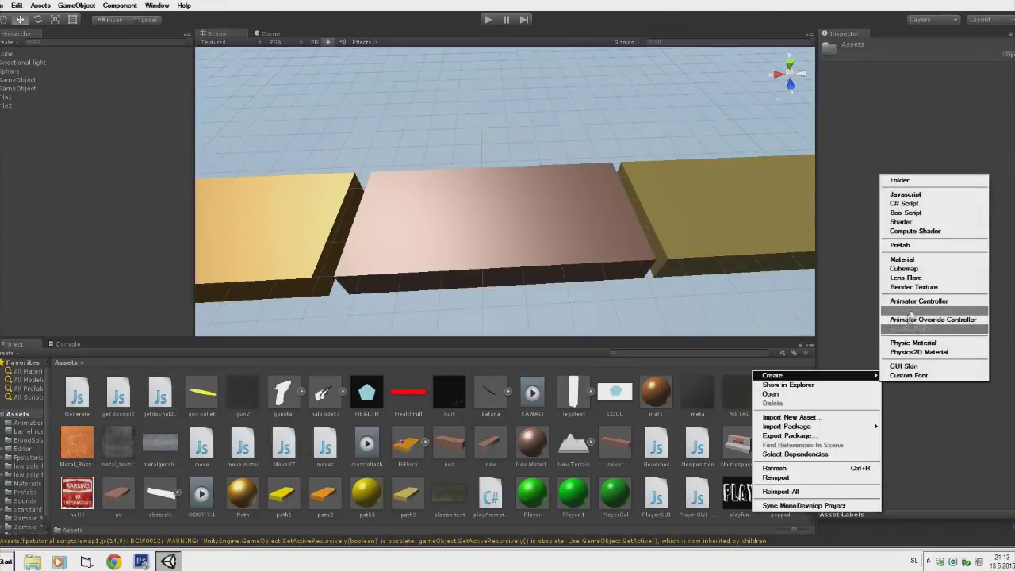
{"action": "left_click", "coordinate": [908, 247]}
{"action": "type", "text": "tile"}
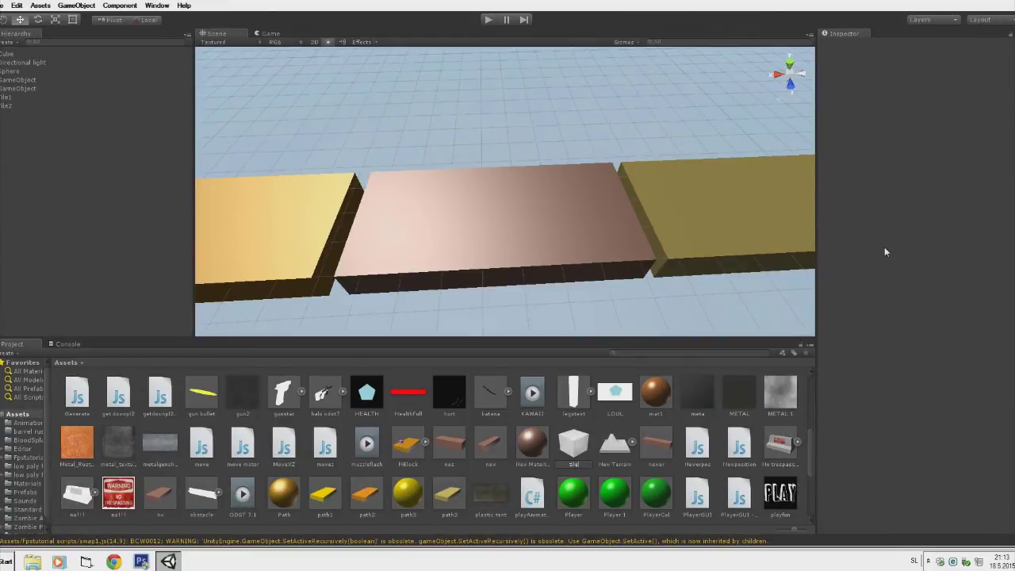
{"action": "key", "text": "Return"}
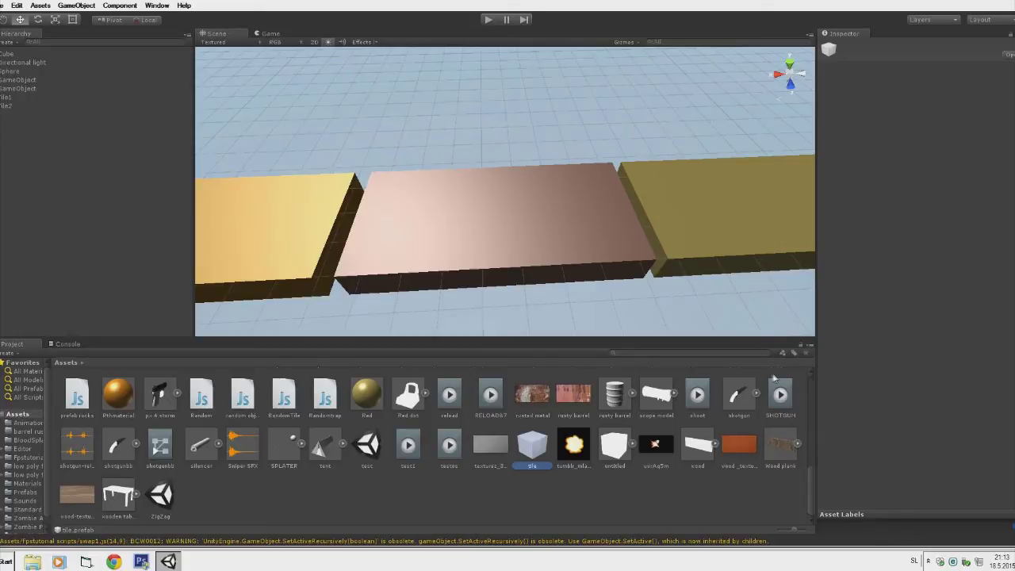
Create a second empty prefab named tile1 in the Assets folder.
{"action": "right_click", "coordinate": [771, 376]}
{"action": "mouse_move", "coordinate": [810, 381]}
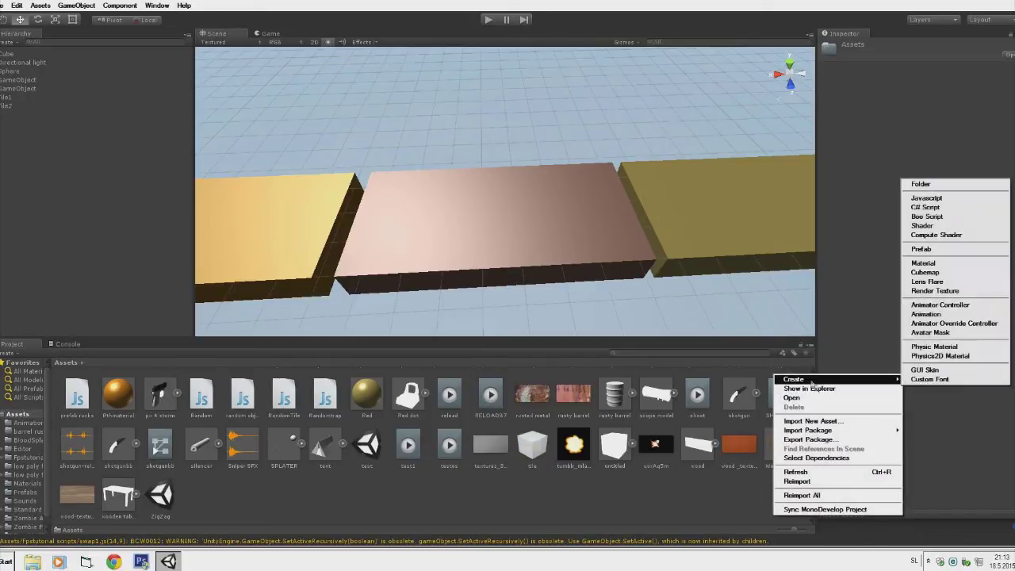
{"action": "left_click", "coordinate": [928, 249]}
{"action": "type", "text": "t"}
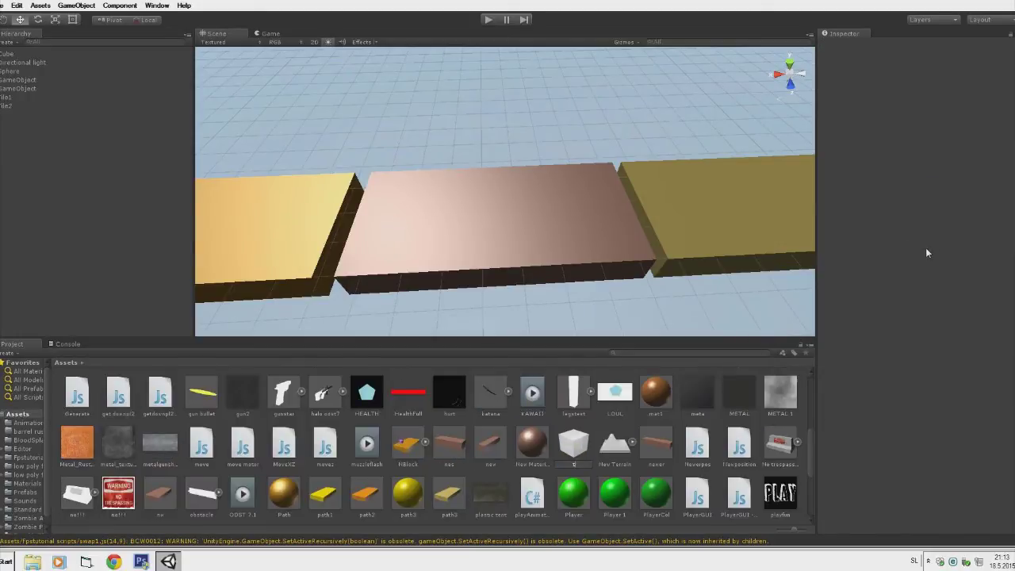
{"action": "type", "text": "ile1"}
{"action": "key", "text": "Return"}
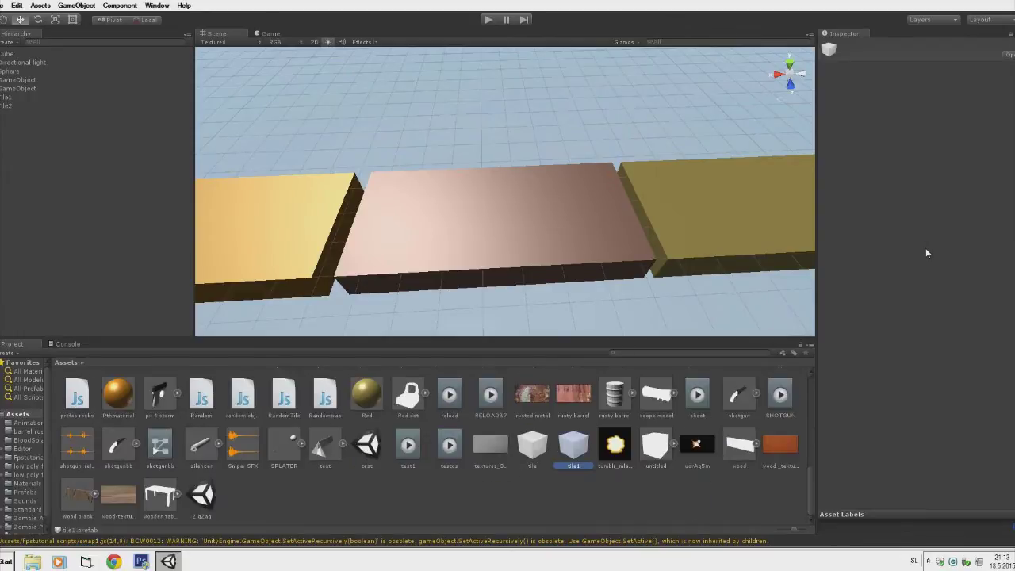
Store the Tile2 object in the tile1 prefab and the Tile1 object in the tile prefab.
{"action": "left_click", "coordinate": [437, 235]}
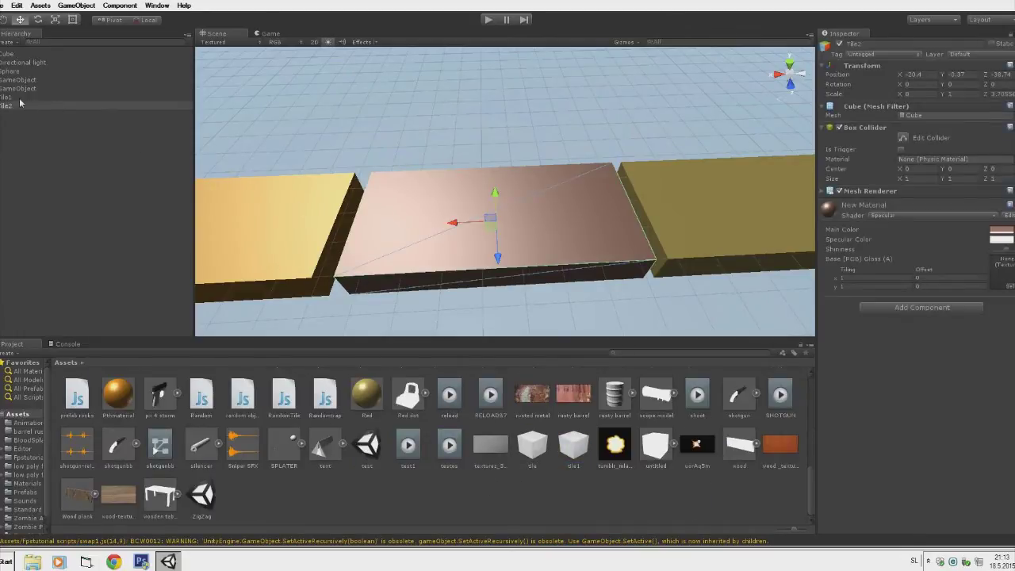
{"action": "left_click", "coordinate": [17, 106]}
{"action": "double_click", "coordinate": [12, 98]}
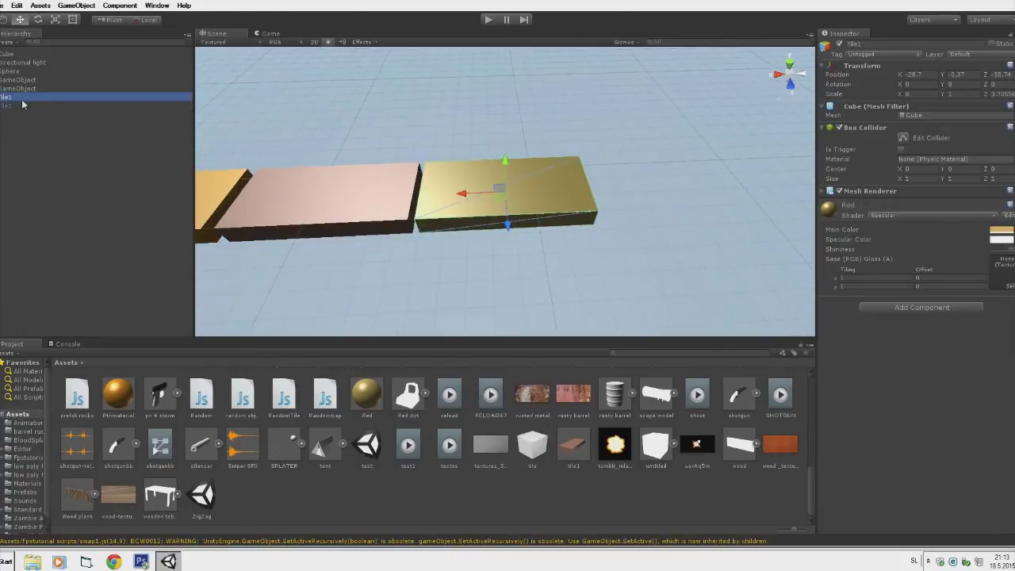
{"action": "scroll", "coordinate": [564, 441], "scroll_direction": "up", "scroll_amount": 1}
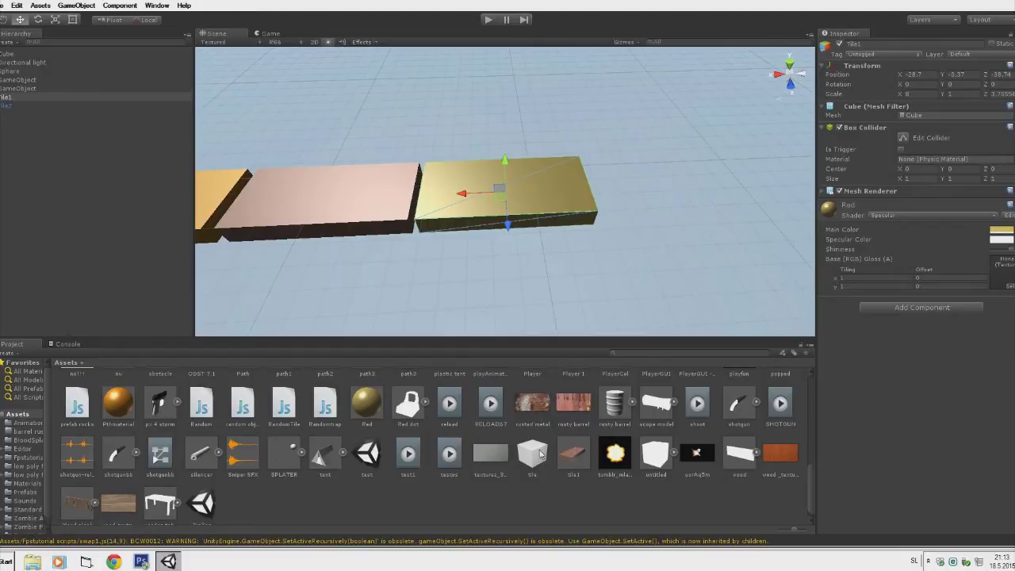
Delete both Tile1 and Tile2 from the scene, keeping their prefabs.
{"action": "left_click", "coordinate": [9, 106]}
{"action": "left_click", "coordinate": [8, 97], "text": "ctrl"}
{"action": "right_click", "coordinate": [9, 100]}
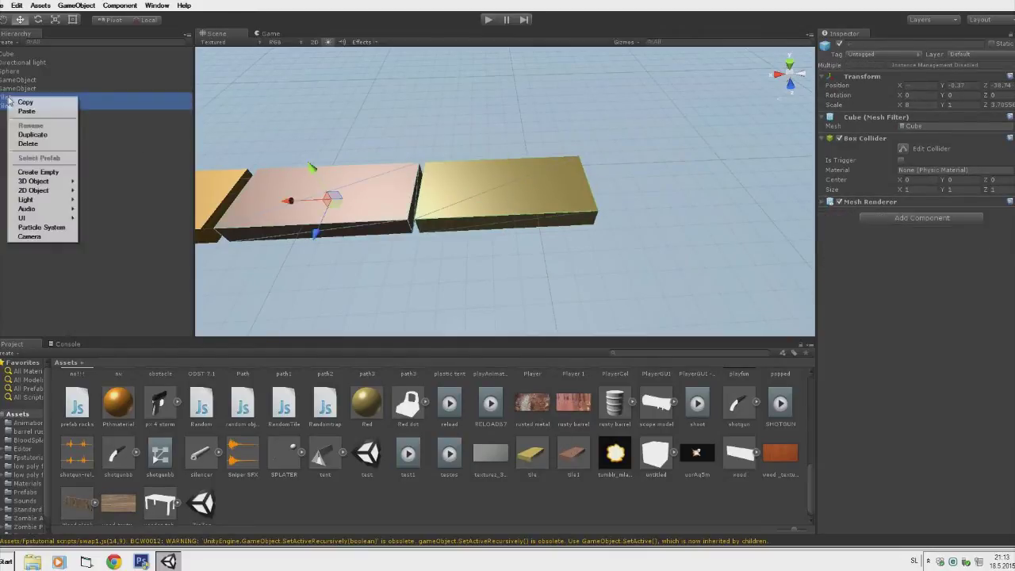
{"action": "left_click", "coordinate": [27, 143]}
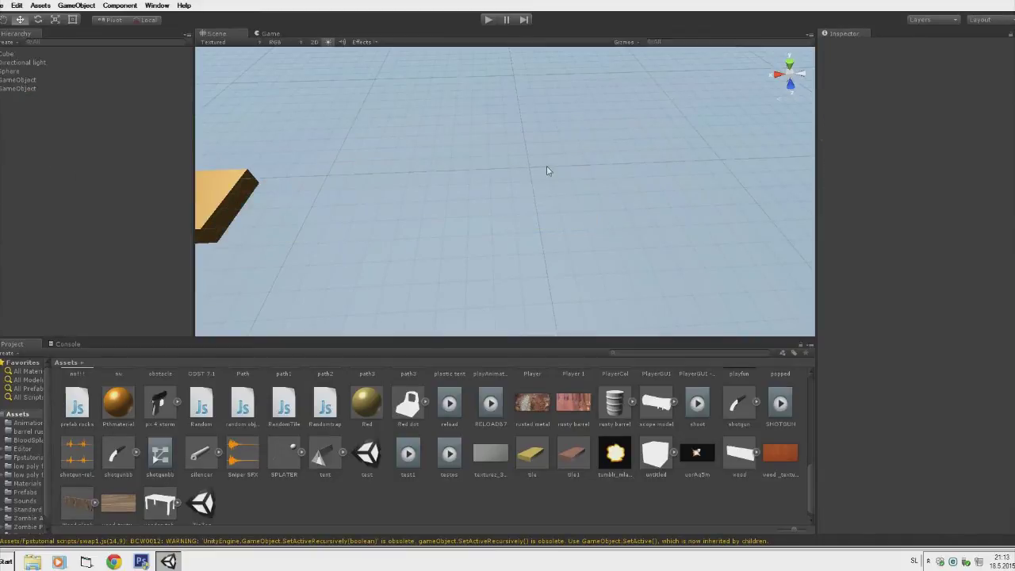
Select the starting Cube, then search the project assets for the RandomTile script and open it to review its code.
{"action": "left_click_drag", "start_coordinate": [435, 222], "coordinate": [508, 182], "text": "alt"}
{"action": "left_click", "coordinate": [508, 184]}
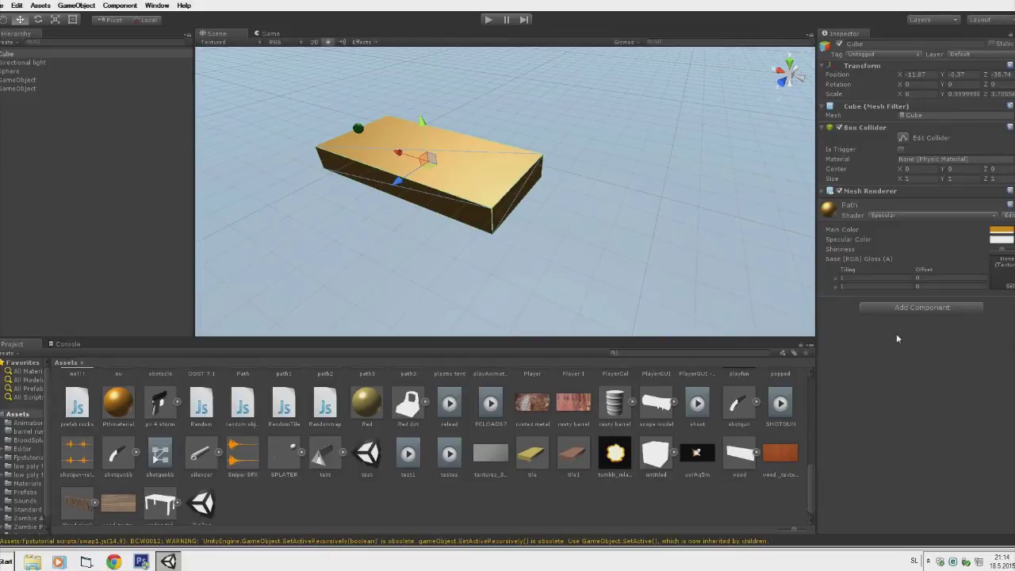
{"action": "type", "text": "Rand"}
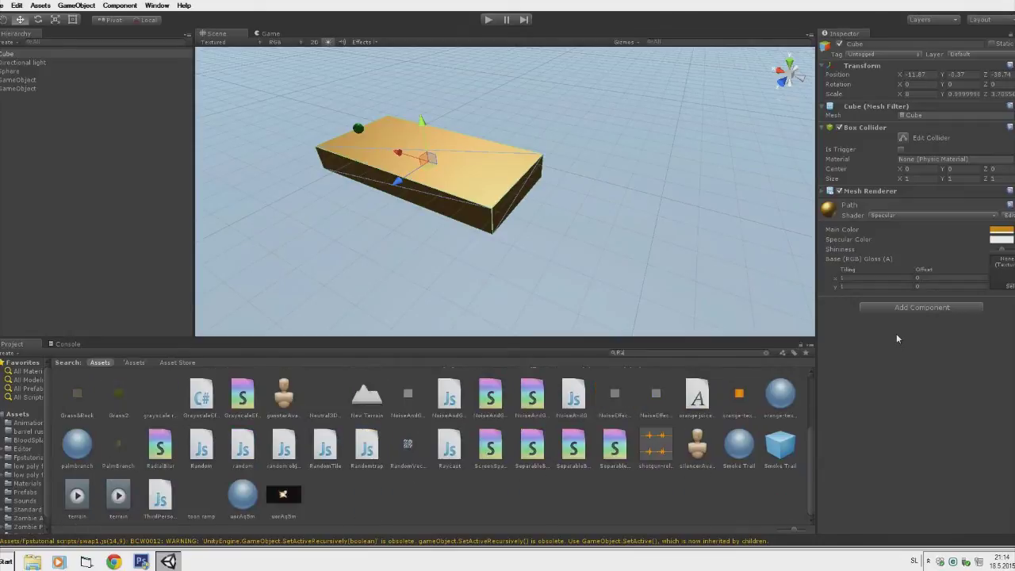
{"action": "type", "text": "om"}
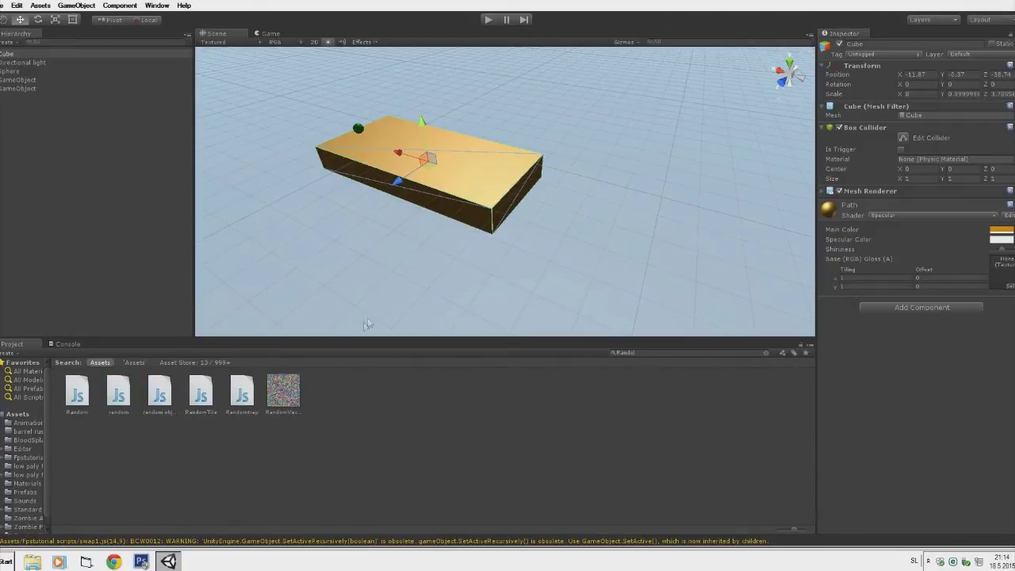
{"action": "left_click", "coordinate": [201, 394]}
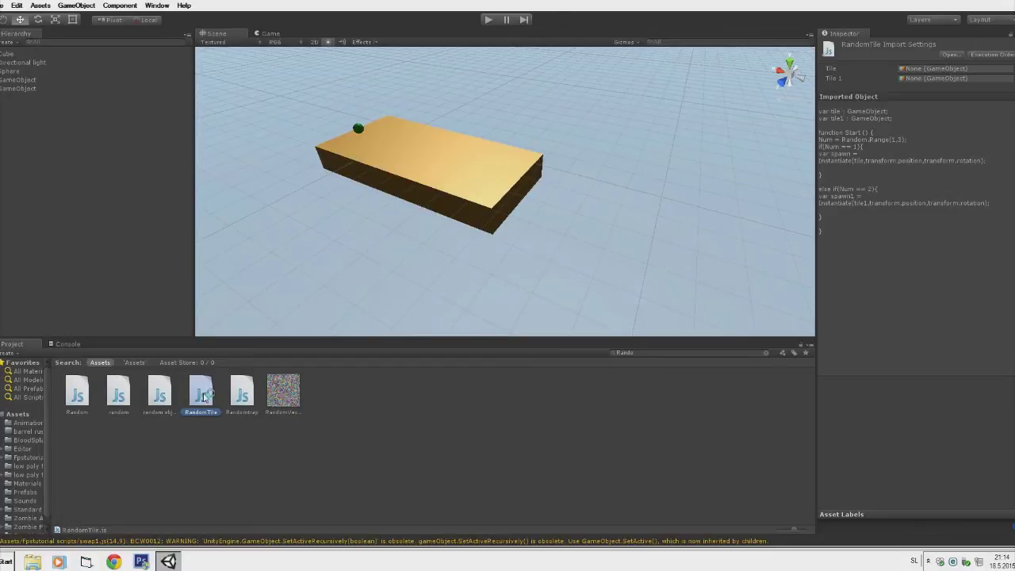
{"action": "double_click", "coordinate": [203, 396]}
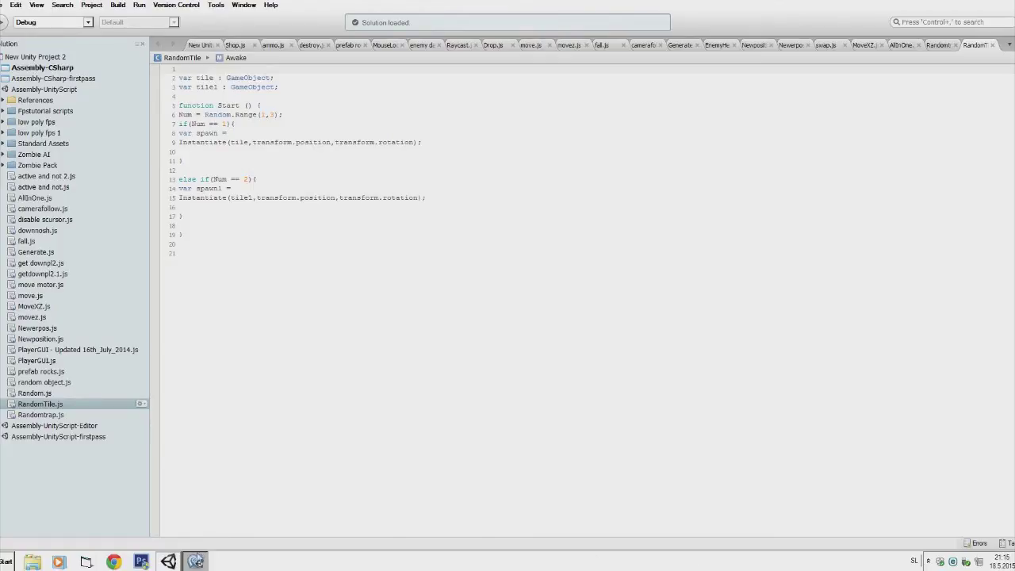
{"action": "mouse_move", "coordinate": [198, 559]}
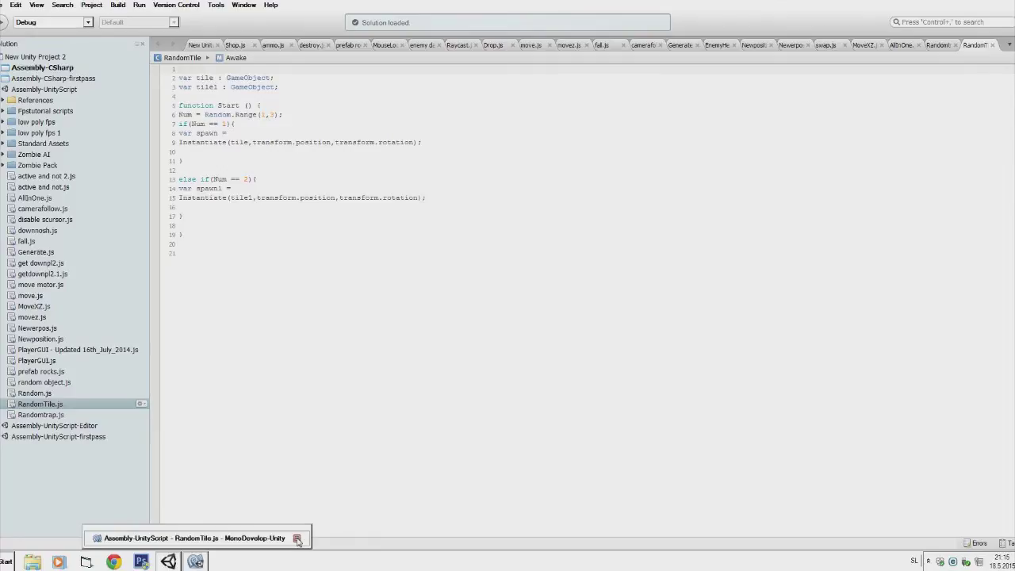
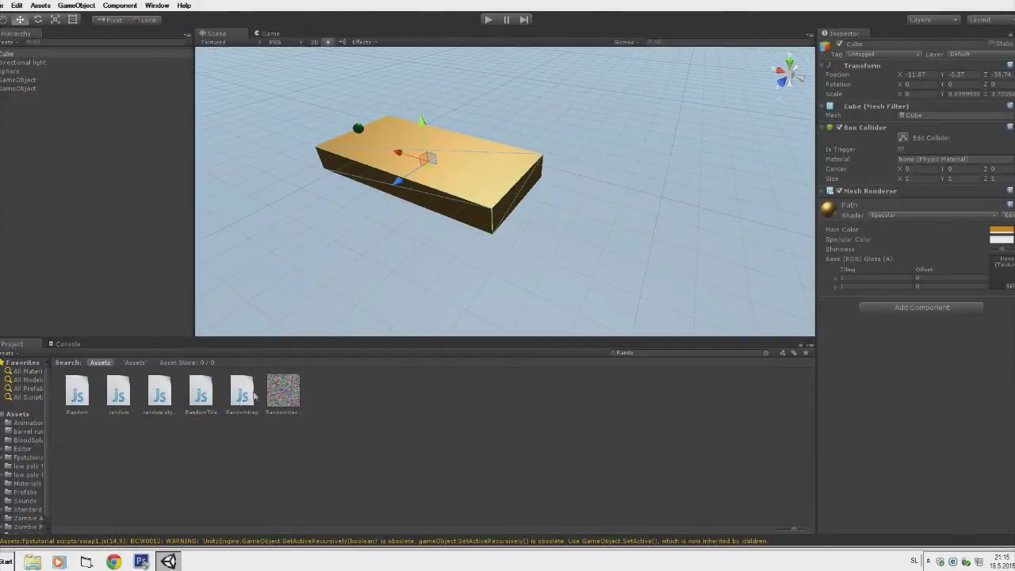
Attach the RandomTile script to the Cube and assign the tile prefab to Tile and the tile1 prefab to Tile 1.
{"action": "left_click_drag", "start_coordinate": [201, 395], "coordinate": [895, 369]}
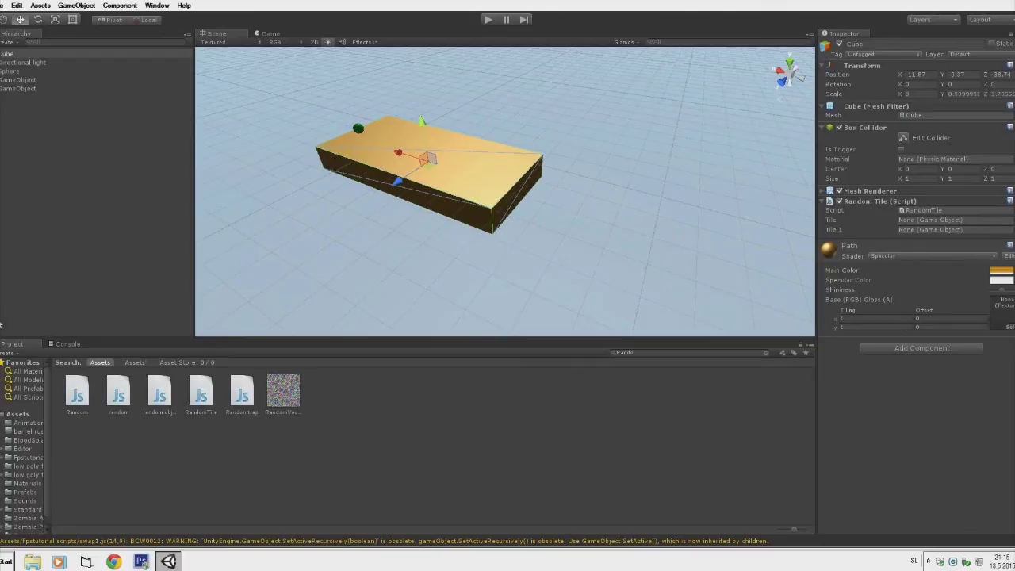
{"action": "left_click", "coordinate": [29, 389]}
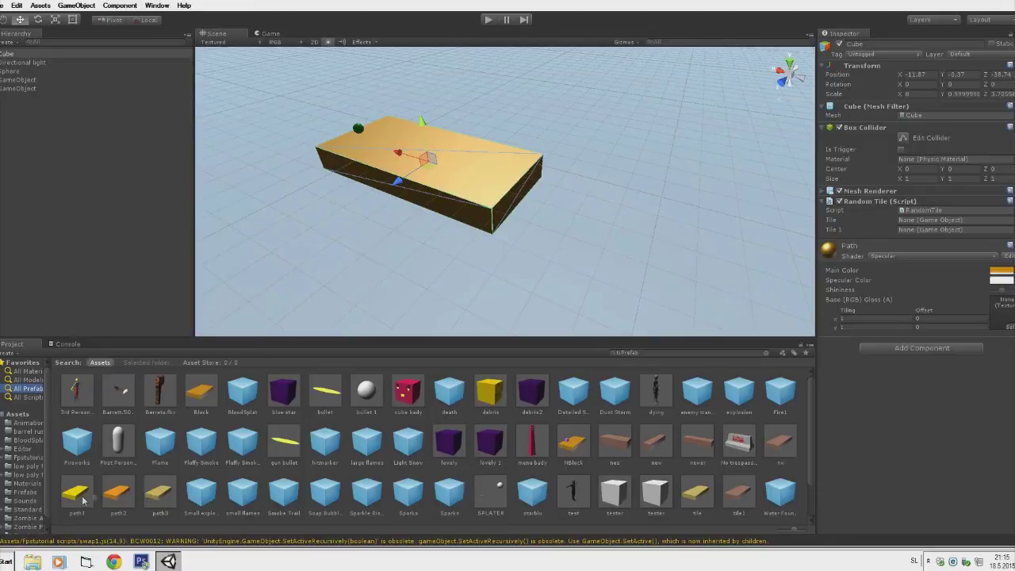
{"action": "scroll", "coordinate": [83, 498], "scroll_direction": "down", "scroll_amount": 2}
{"action": "left_click", "coordinate": [698, 448]}
{"action": "left_click_drag", "start_coordinate": [698, 454], "coordinate": [922, 219]}
{"action": "left_click_drag", "start_coordinate": [735, 448], "coordinate": [912, 230]}
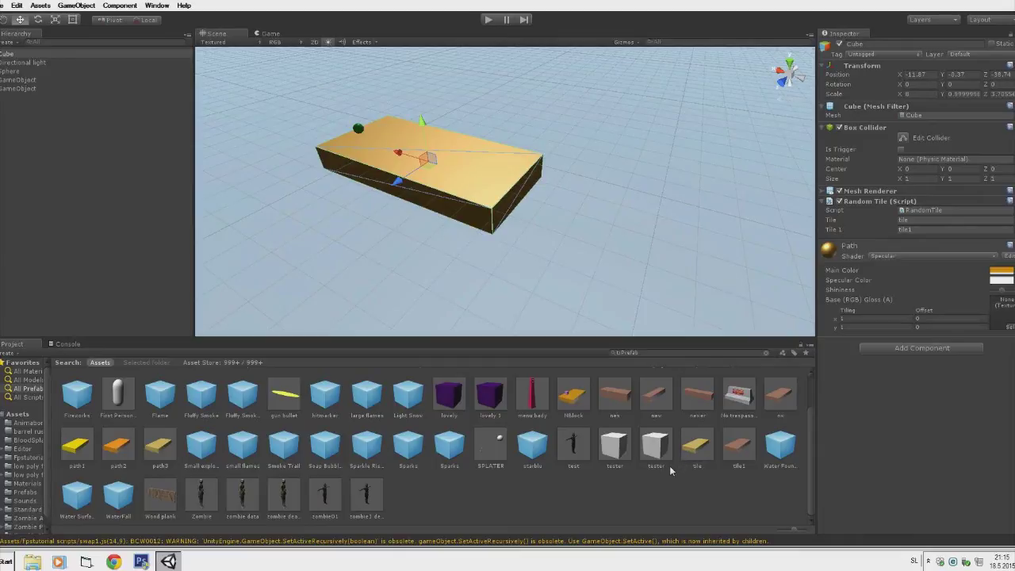
Search the assets for the Newposition script, attach it to the Cube and open its code for review.
{"action": "left_click", "coordinate": [697, 451]}
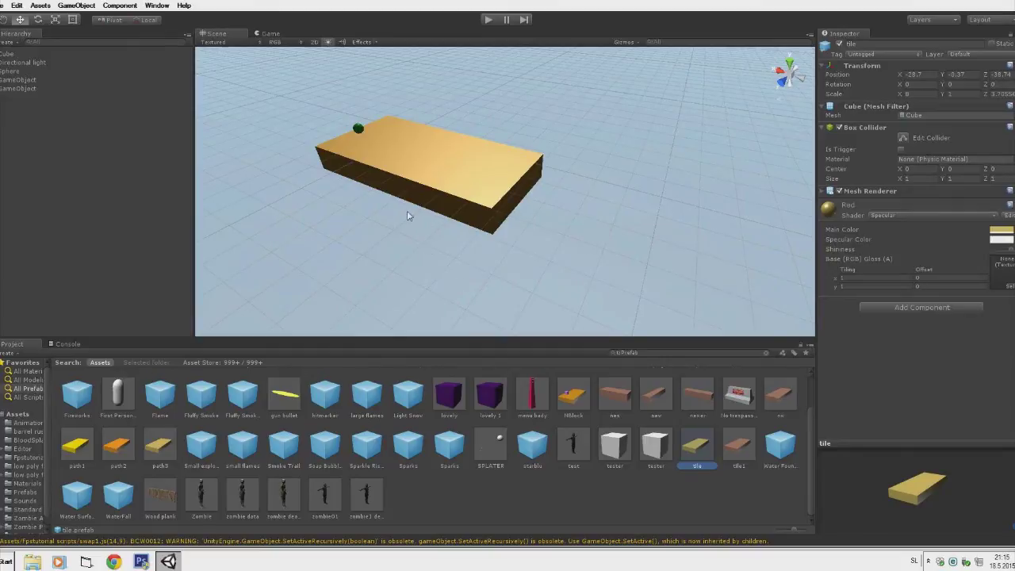
{"action": "left_click", "coordinate": [416, 175]}
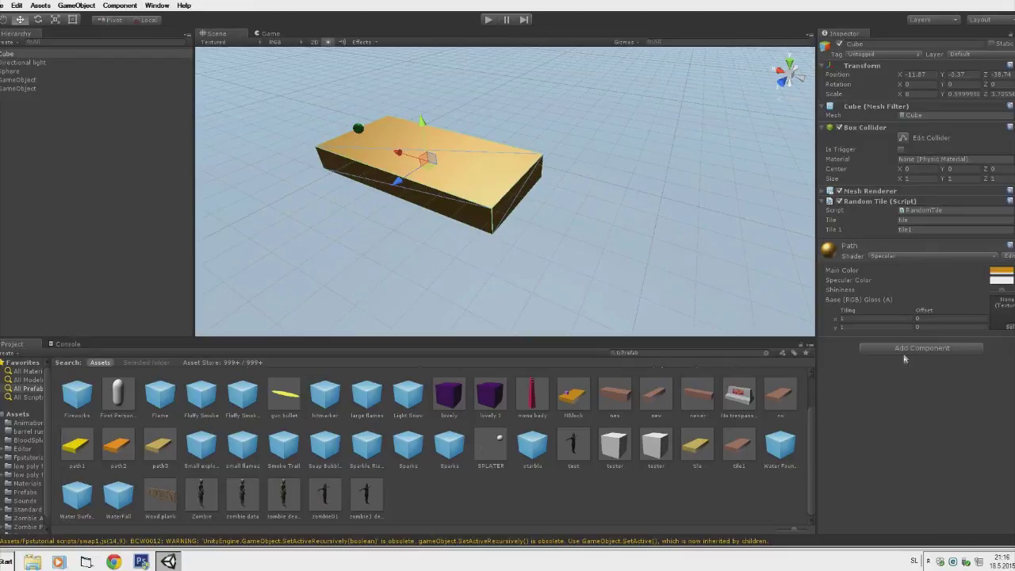
{"action": "left_click", "coordinate": [608, 354]}
{"action": "type", "text": "New"}
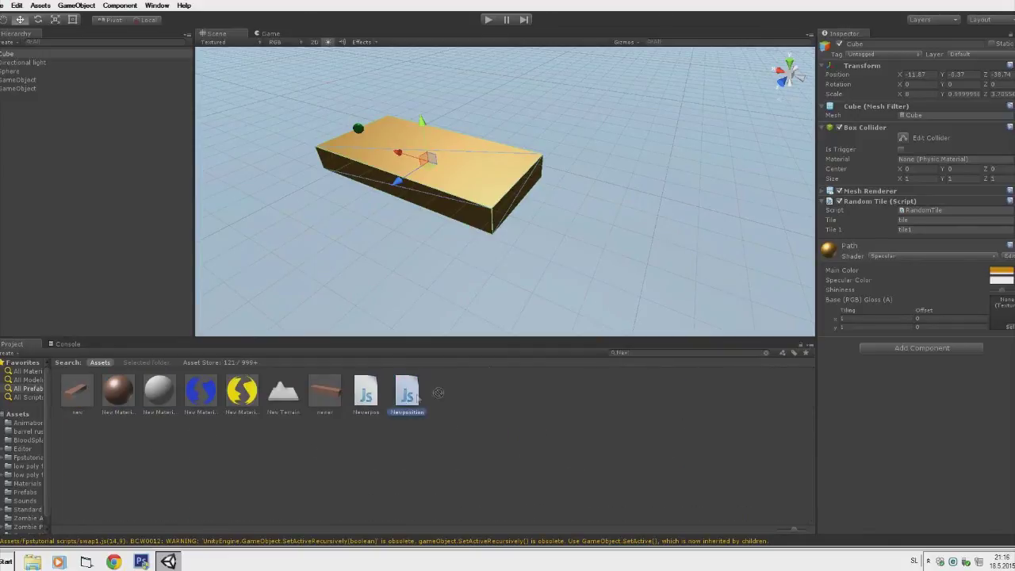
{"action": "left_click_drag", "start_coordinate": [880, 407], "coordinate": [877, 395]}
{"action": "left_click", "coordinate": [913, 250]}
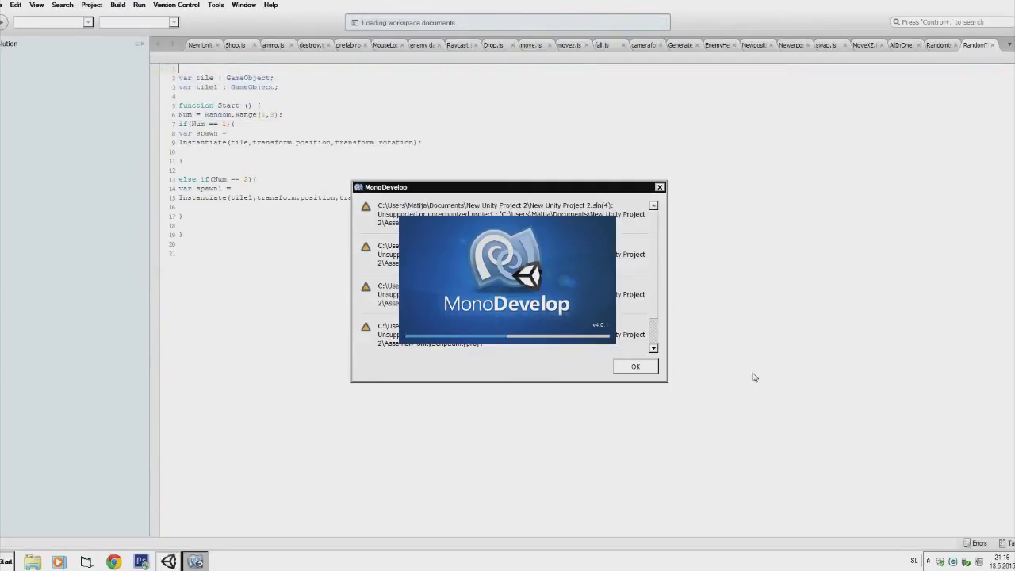
{"action": "left_click", "coordinate": [639, 367]}
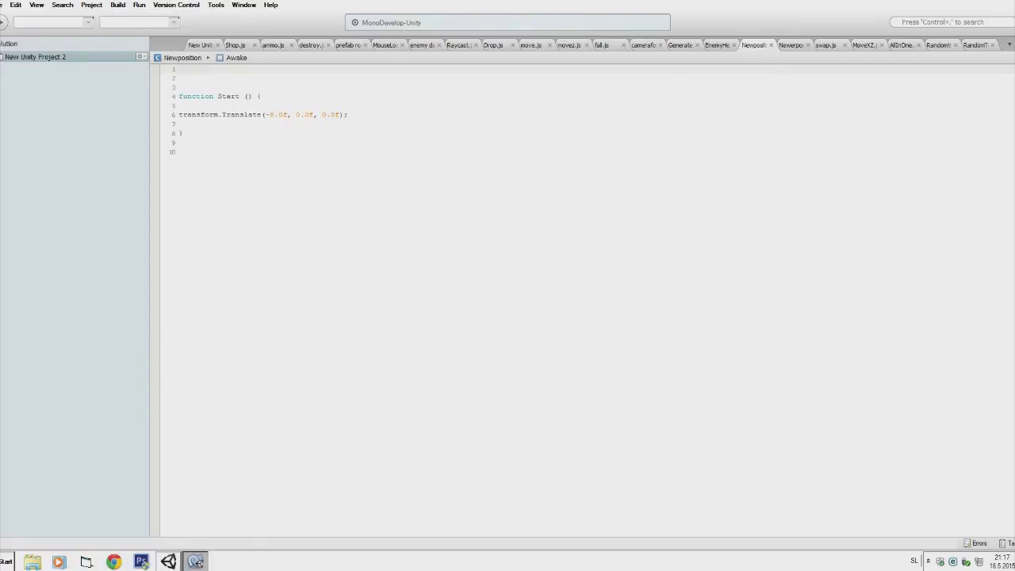
{"action": "mouse_move", "coordinate": [204, 562]}
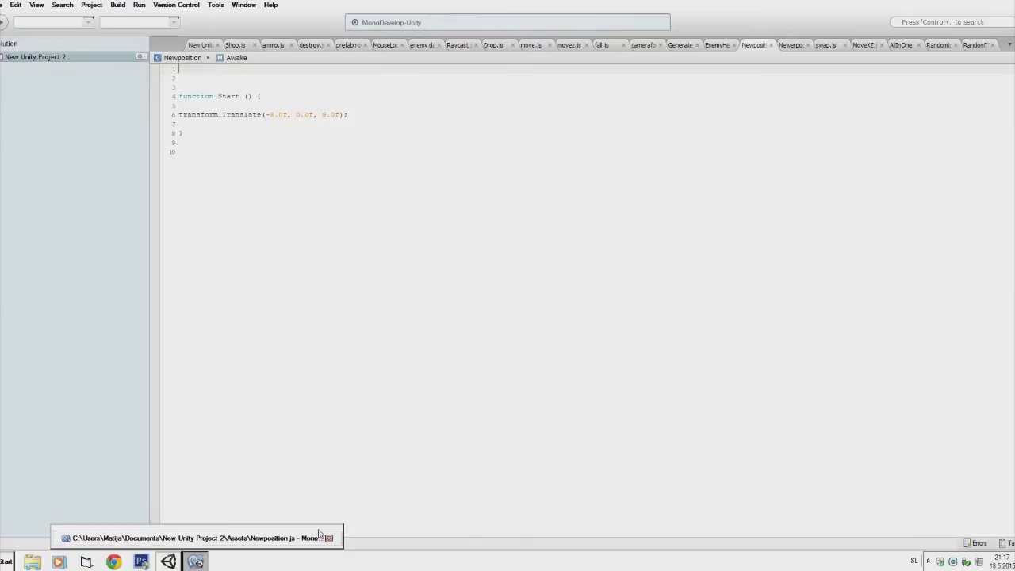
{"action": "left_click", "coordinate": [330, 540]}
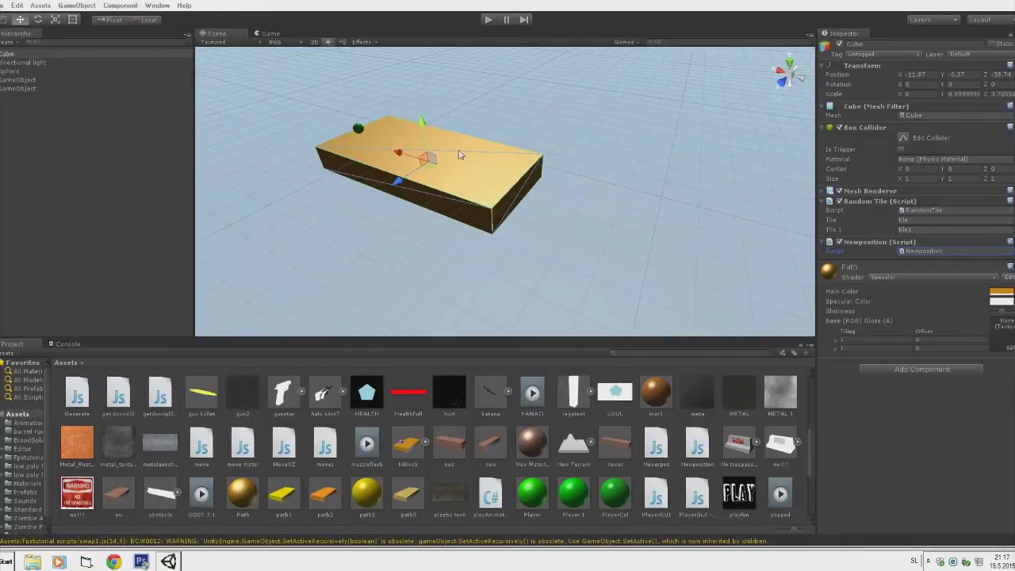
Remove the Newposition script component from the Cube.
{"action": "left_click", "coordinate": [1010, 241]}
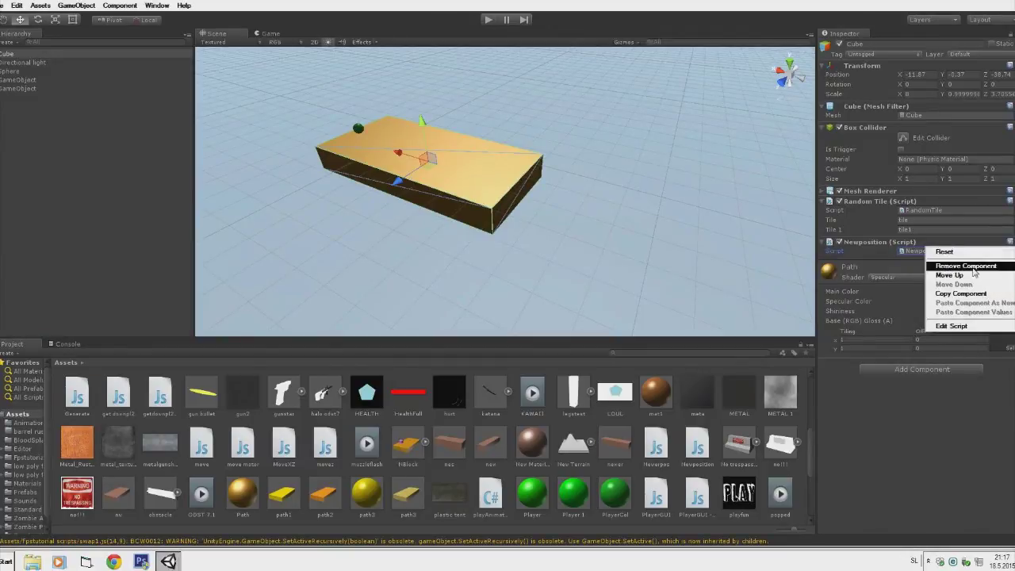
{"action": "left_click", "coordinate": [966, 265]}
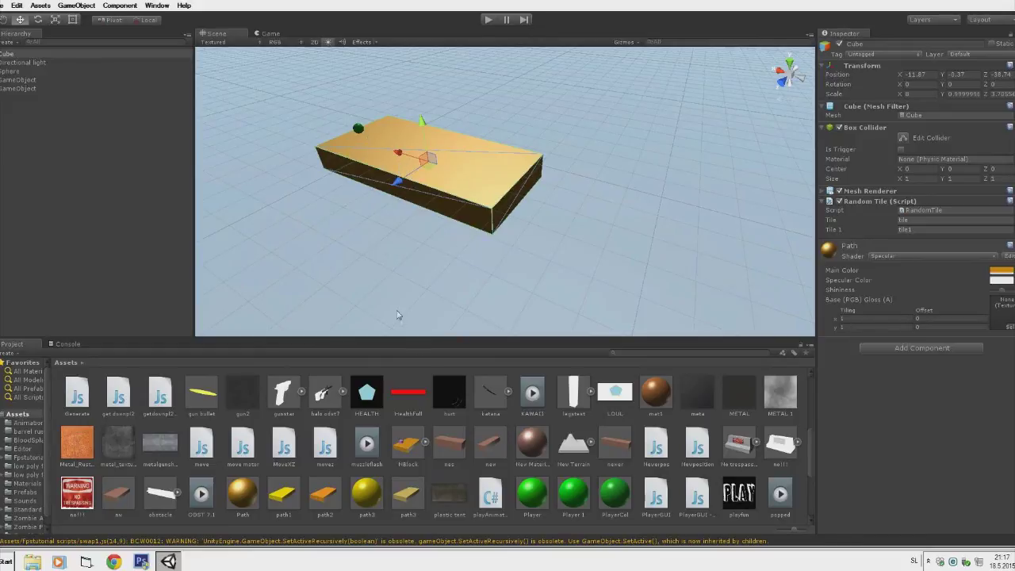
Add the Newposition script to both the tile prefab and the tile1 prefab.
{"action": "scroll", "coordinate": [570, 476], "scroll_direction": "down", "scroll_amount": 3}
{"action": "scroll", "coordinate": [575, 472], "scroll_direction": "down", "scroll_amount": 2}
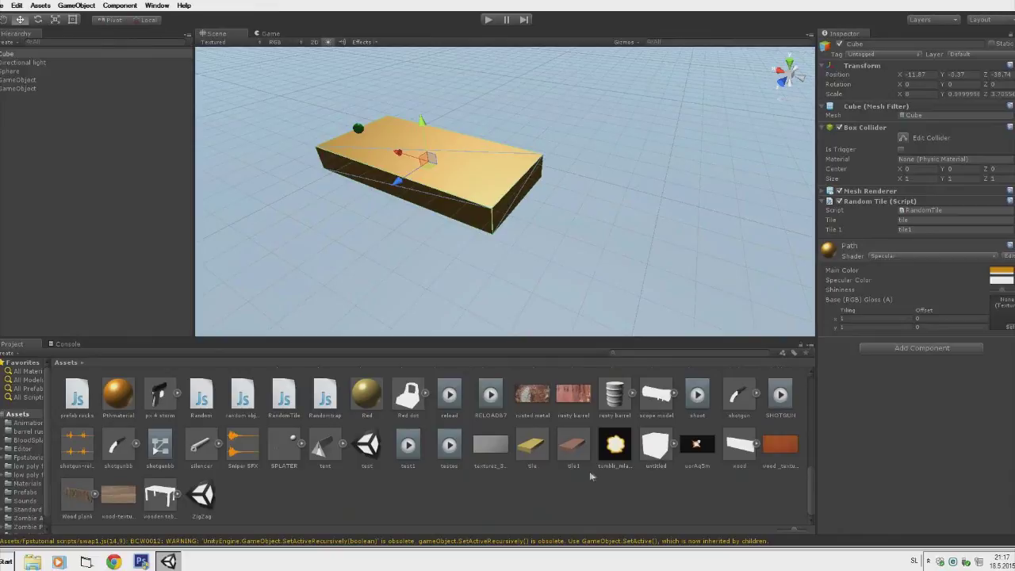
{"action": "scroll", "coordinate": [604, 465], "scroll_direction": "up", "scroll_amount": 1}
{"action": "left_click", "coordinate": [531, 476]}
{"action": "left_click", "coordinate": [920, 308]}
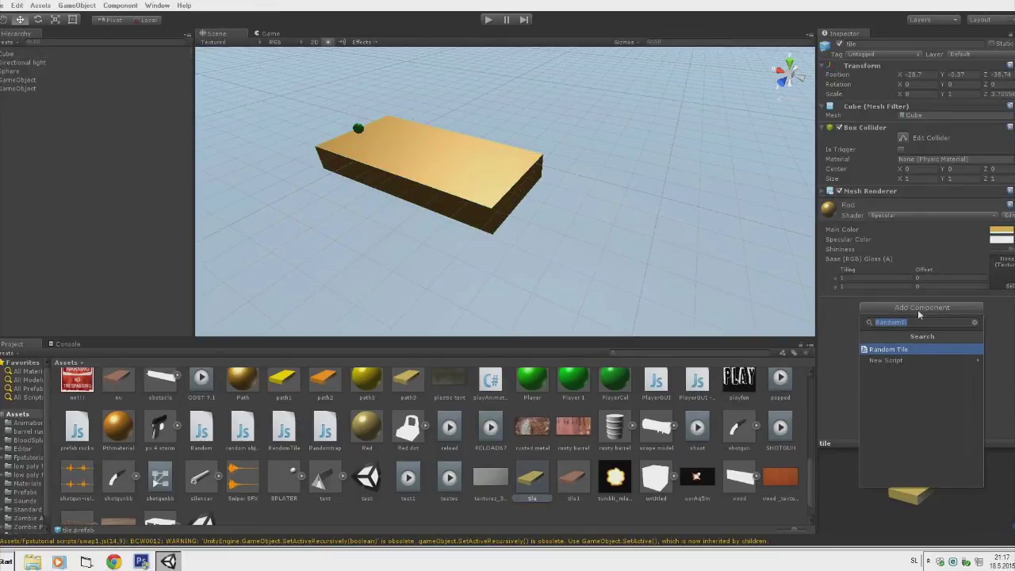
{"action": "left_click", "coordinate": [899, 349]}
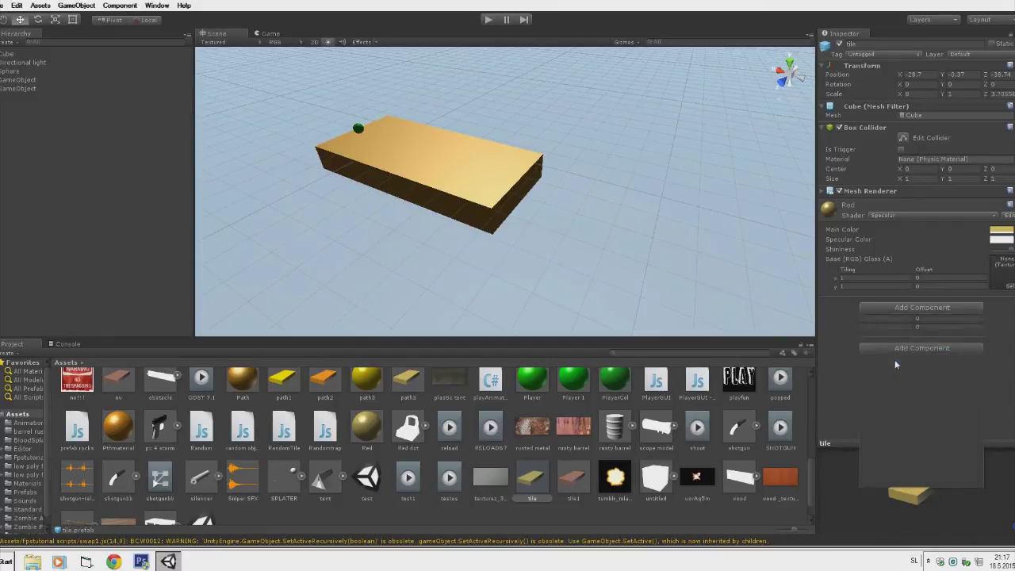
{"action": "left_click", "coordinate": [573, 476]}
{"action": "left_click", "coordinate": [893, 309]}
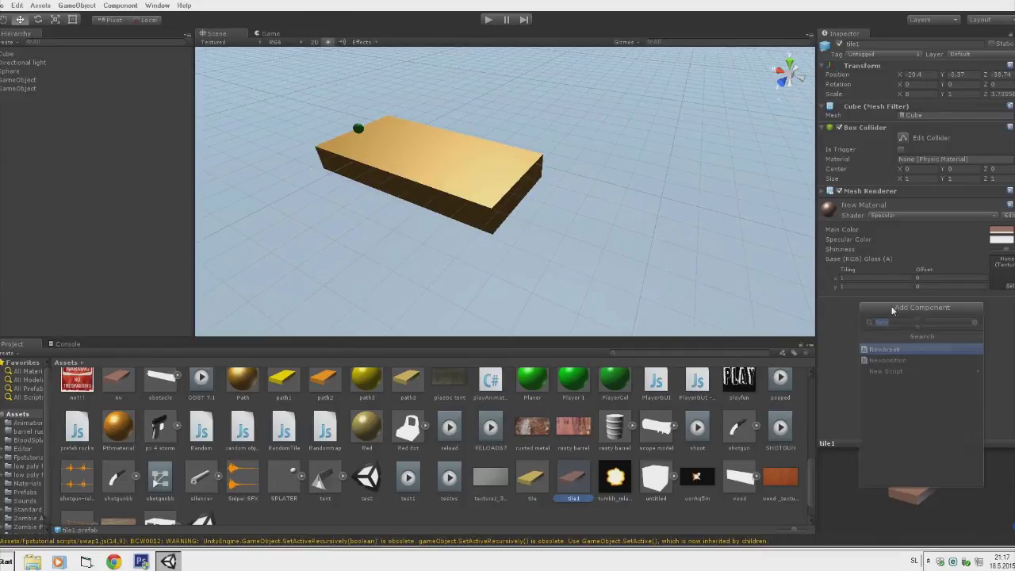
{"action": "left_click", "coordinate": [888, 359]}
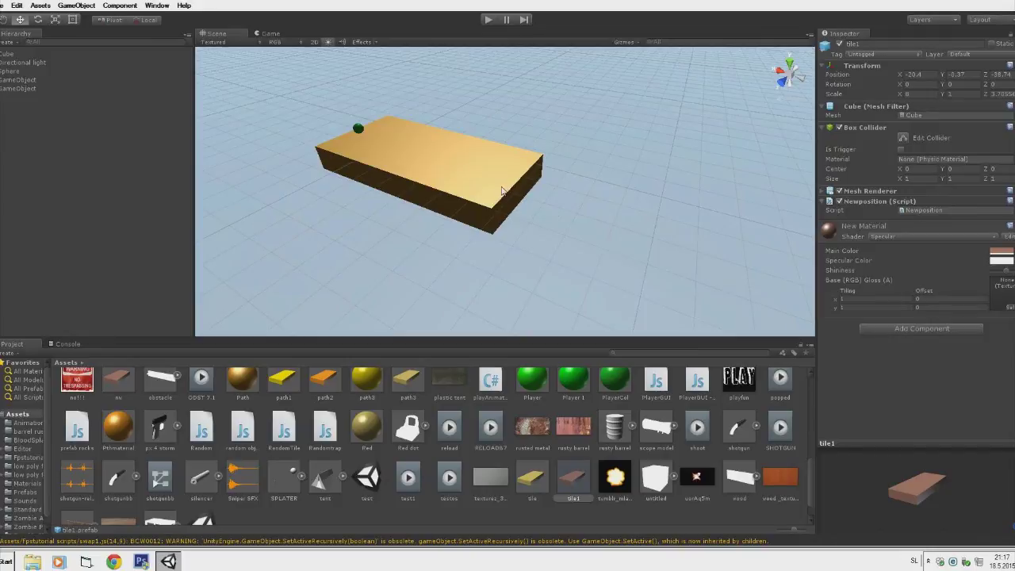
Add the Random Tile script to the tile prefab, assigning tile1 to Tile and tile to Tile 1.
{"action": "left_click", "coordinate": [534, 482]}
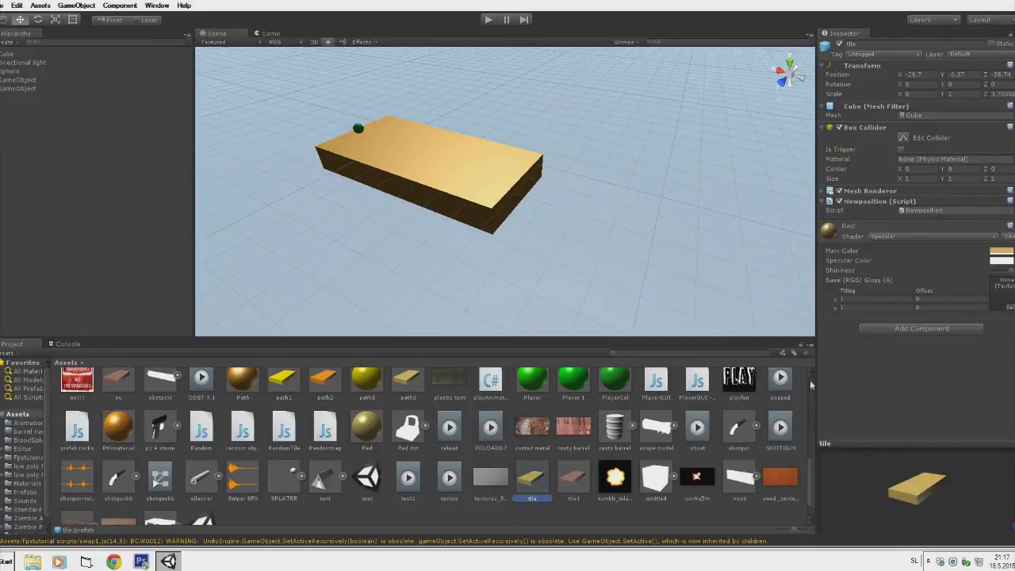
{"action": "left_click", "coordinate": [902, 330]}
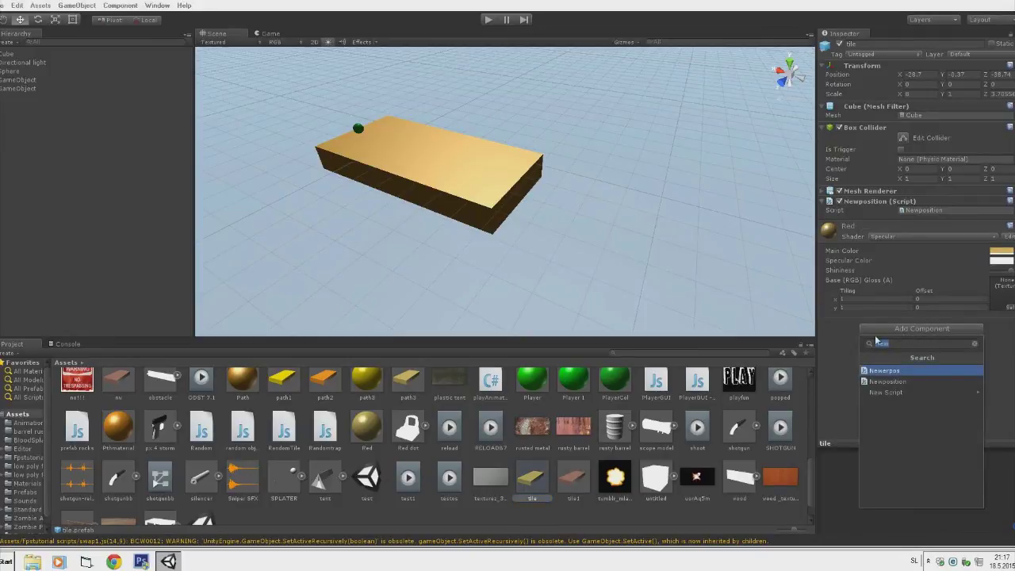
{"action": "type", "text": "Rand"}
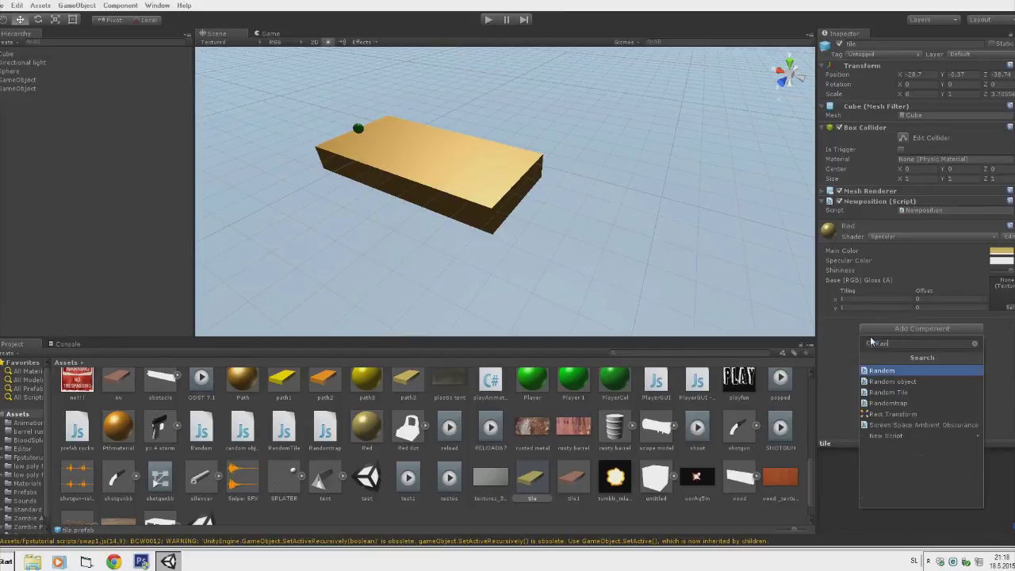
{"action": "left_click", "coordinate": [894, 392]}
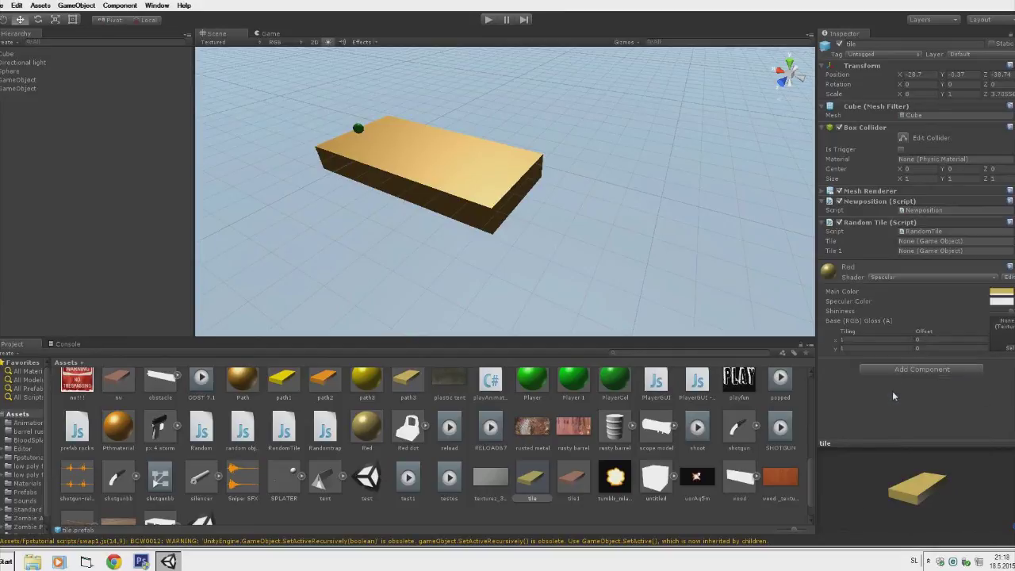
{"action": "left_click_drag", "start_coordinate": [570, 476], "coordinate": [931, 241]}
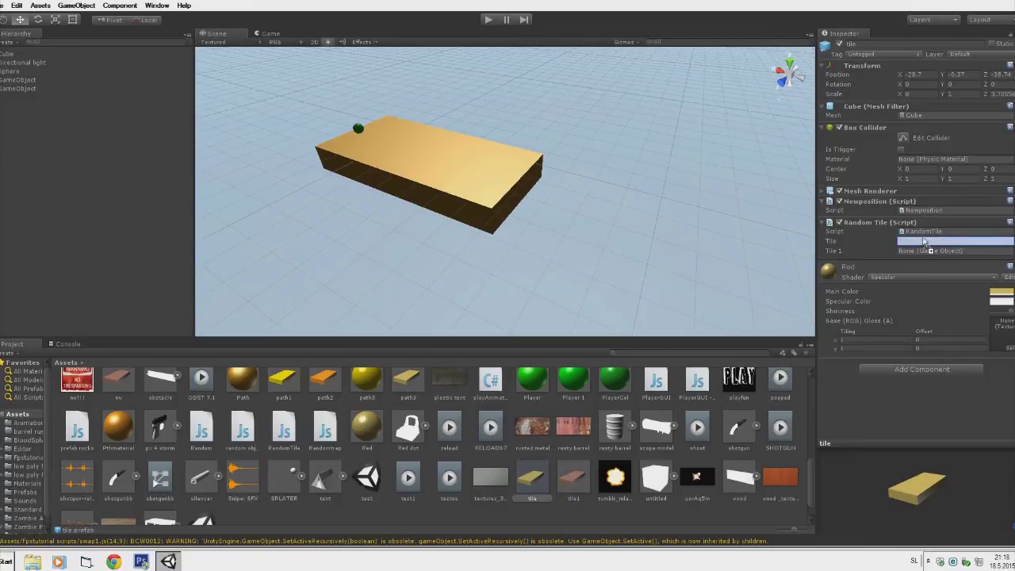
{"action": "left_click_drag", "start_coordinate": [533, 476], "coordinate": [923, 254]}
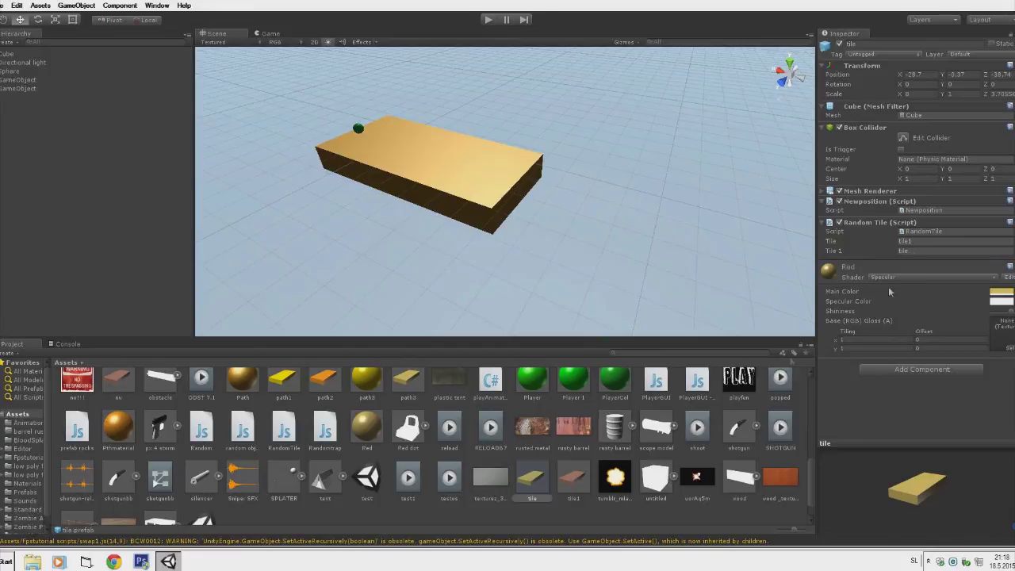
Add the Random Tile script to the tile1 prefab, assigning tile to Tile and tile1 to Tile 1.
{"action": "left_click", "coordinate": [564, 480]}
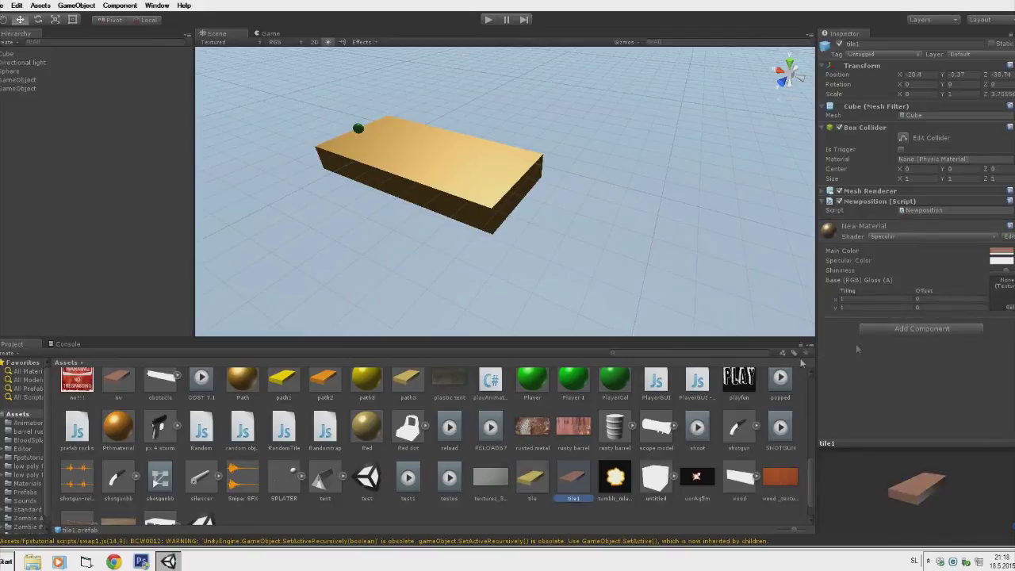
{"action": "left_click", "coordinate": [923, 328]}
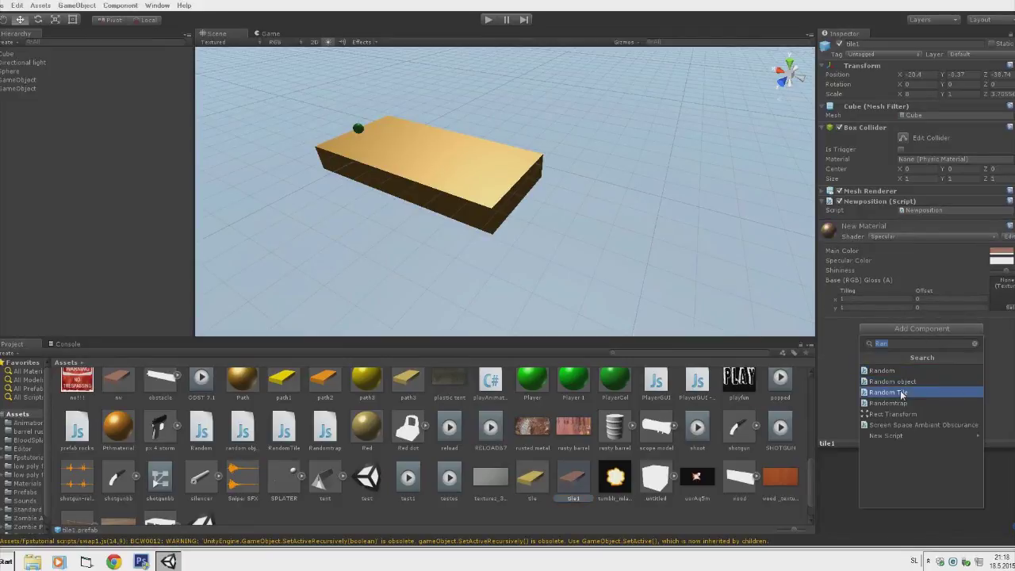
{"action": "left_click", "coordinate": [901, 393]}
{"action": "left_click_drag", "start_coordinate": [537, 479], "coordinate": [920, 241]}
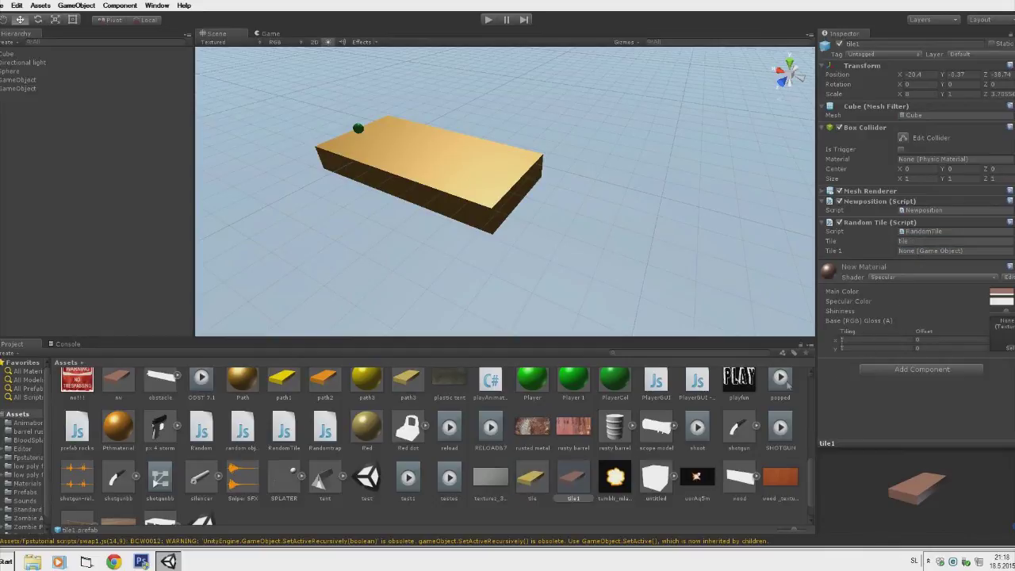
{"action": "left_click_drag", "start_coordinate": [582, 467], "coordinate": [924, 250]}
Play the game, examine the generated tile clones in the Scene view, and stop the playback.
{"action": "left_click", "coordinate": [488, 20]}
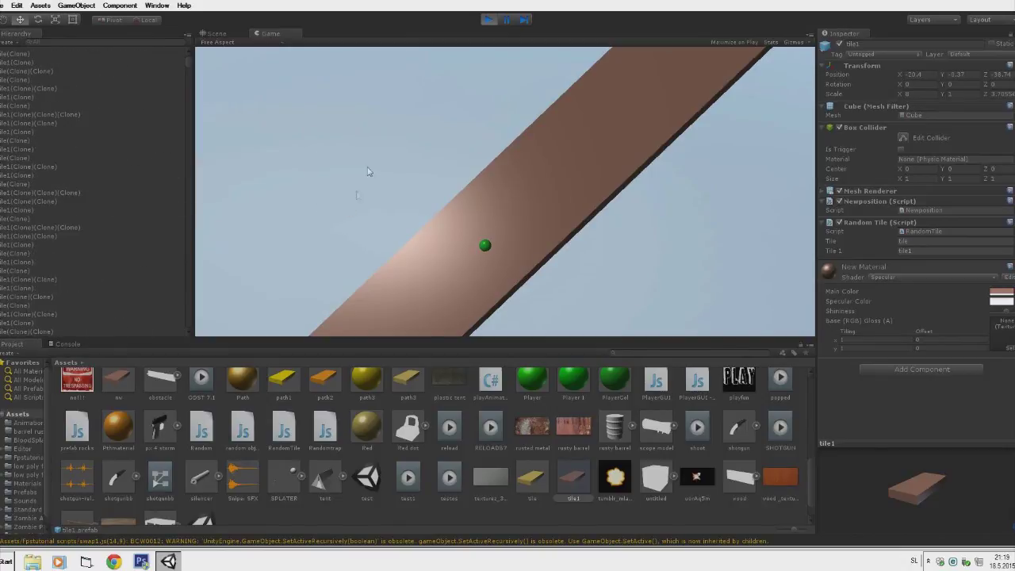
{"action": "left_click", "coordinate": [487, 22]}
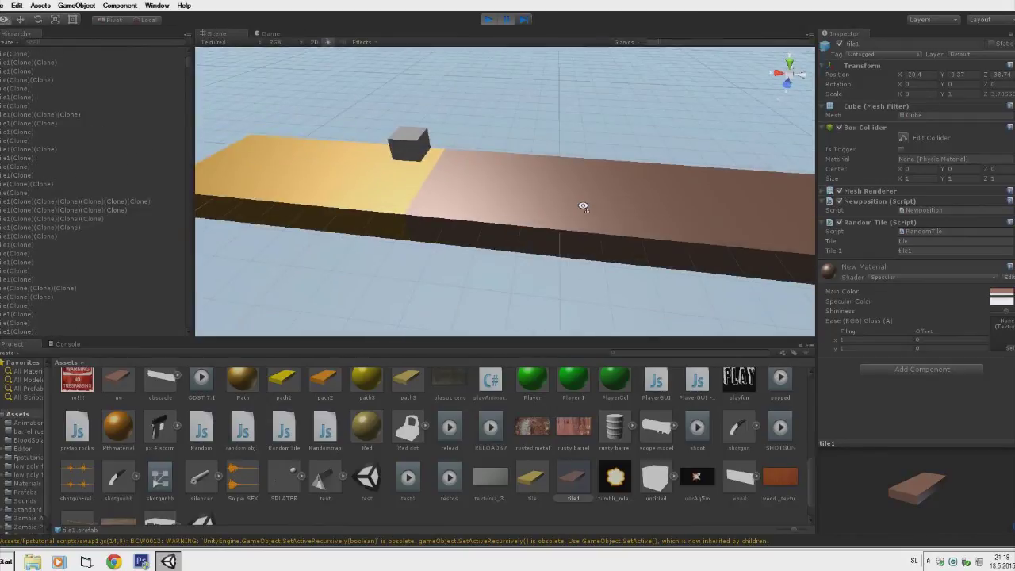
{"action": "left_click", "coordinate": [583, 200]}
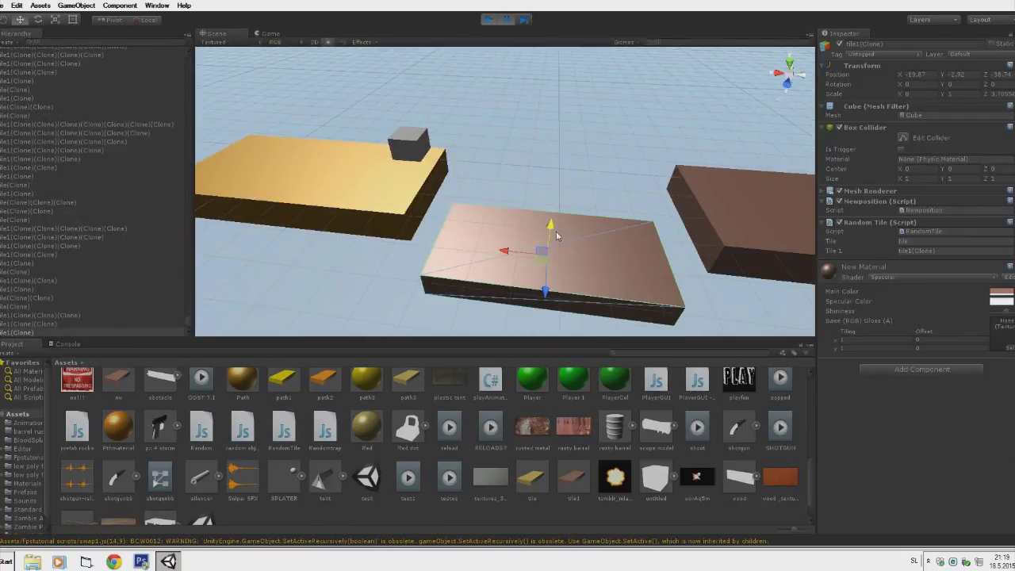
{"action": "left_click", "coordinate": [762, 224]}
{"action": "left_click_drag", "start_coordinate": [762, 223], "coordinate": [949, 141], "text": "alt"}
{"action": "left_click_drag", "start_coordinate": [553, 223], "coordinate": [498, 39], "text": "alt"}
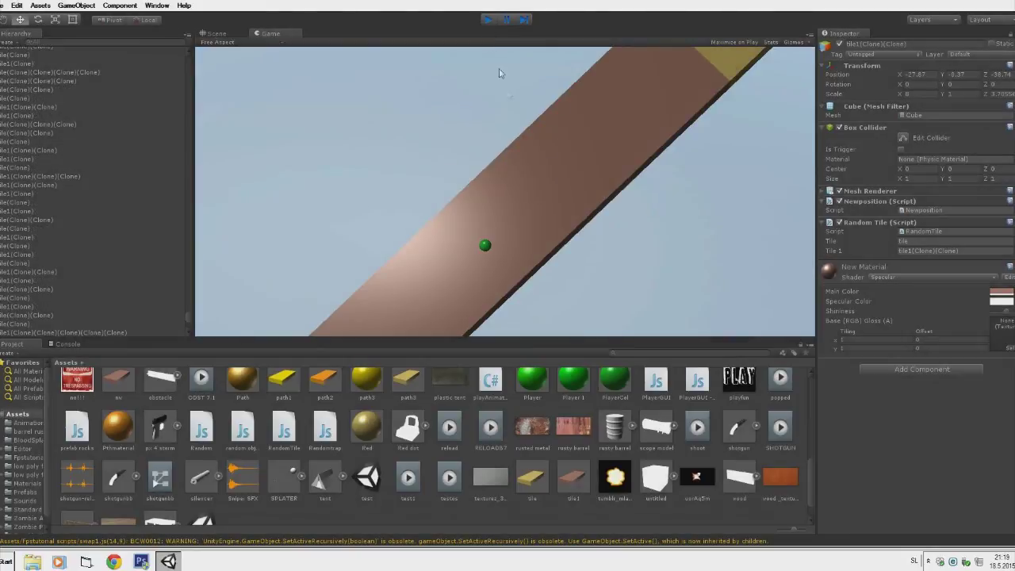
{"action": "key", "text": "ctrl+p"}
Select the starting Cube and frame it in the Scene view.
{"action": "left_click_drag", "start_coordinate": [522, 167], "coordinate": [616, 157], "text": "alt"}
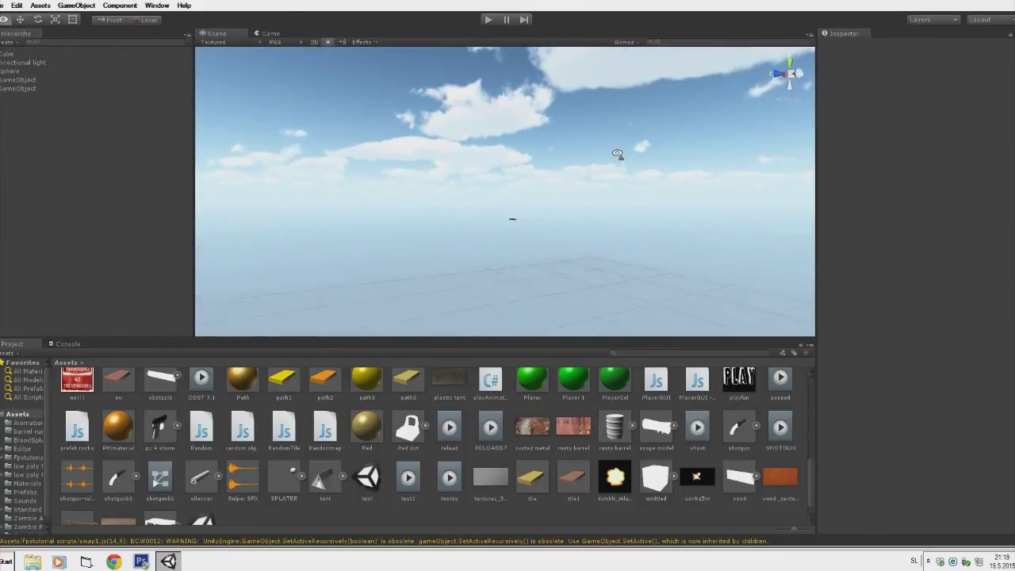
{"action": "double_click", "coordinate": [9, 54]}
{"action": "left_click_drag", "start_coordinate": [555, 191], "coordinate": [657, 170], "text": "alt"}
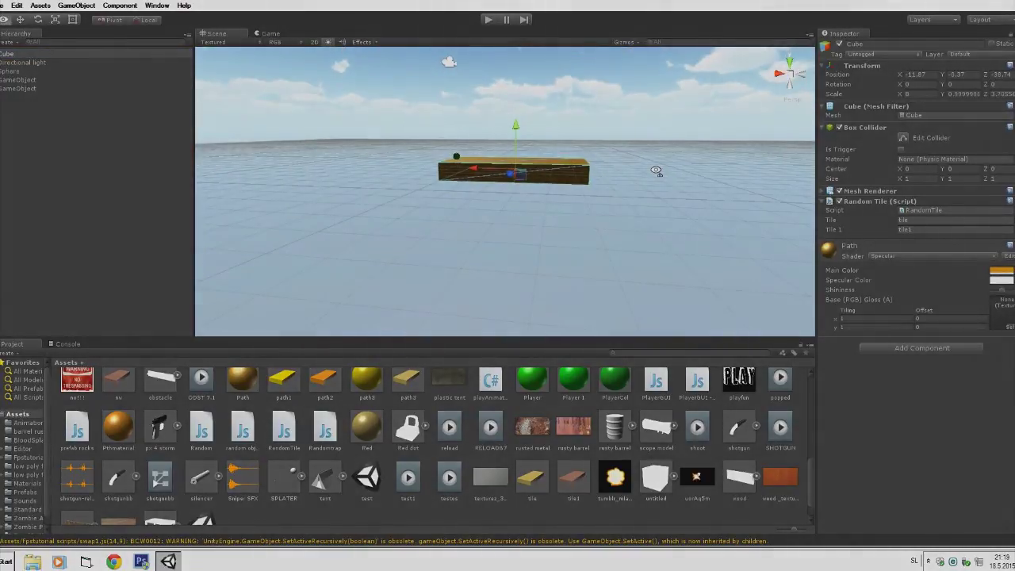